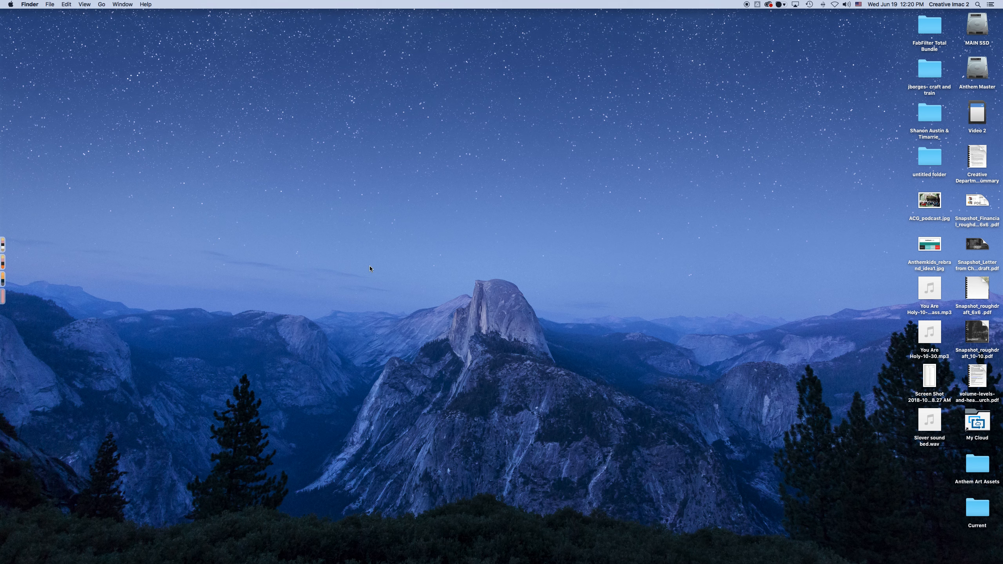
# - Find and launch Adobe Premiere Pro CC 2018
pyautogui.press('super+space')
pyautogui.write('quick')
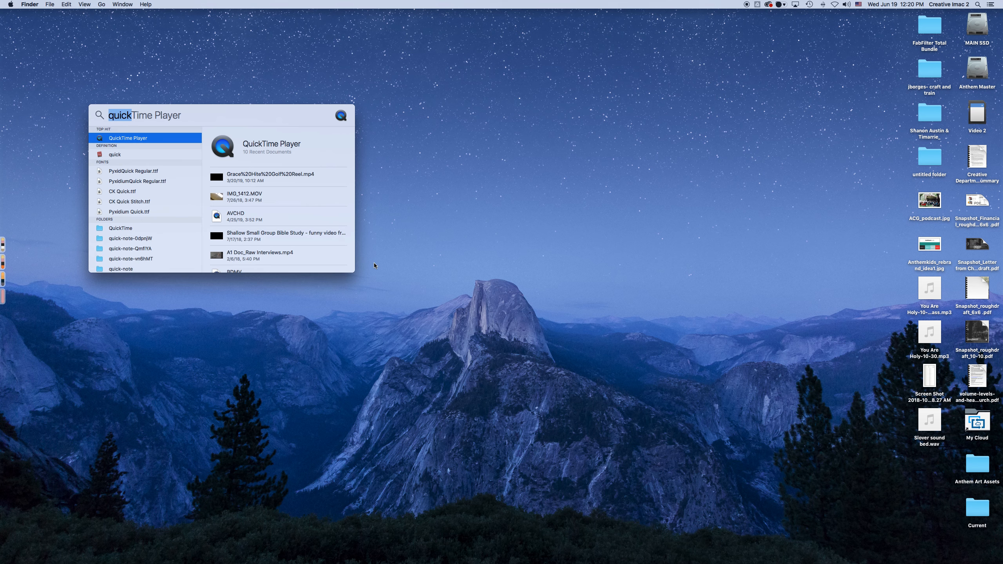
pyautogui.write('prem')
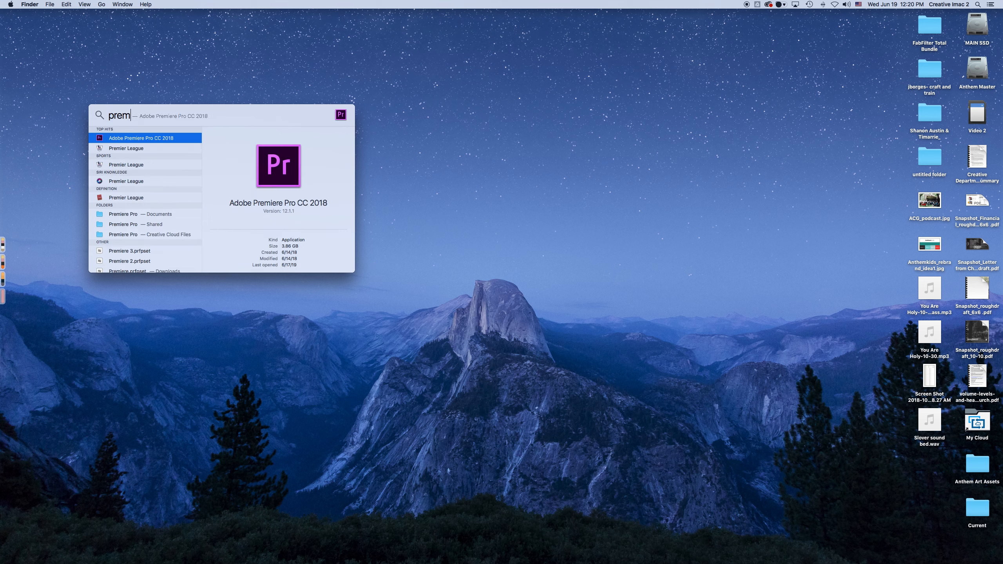
pyautogui.press('Return')
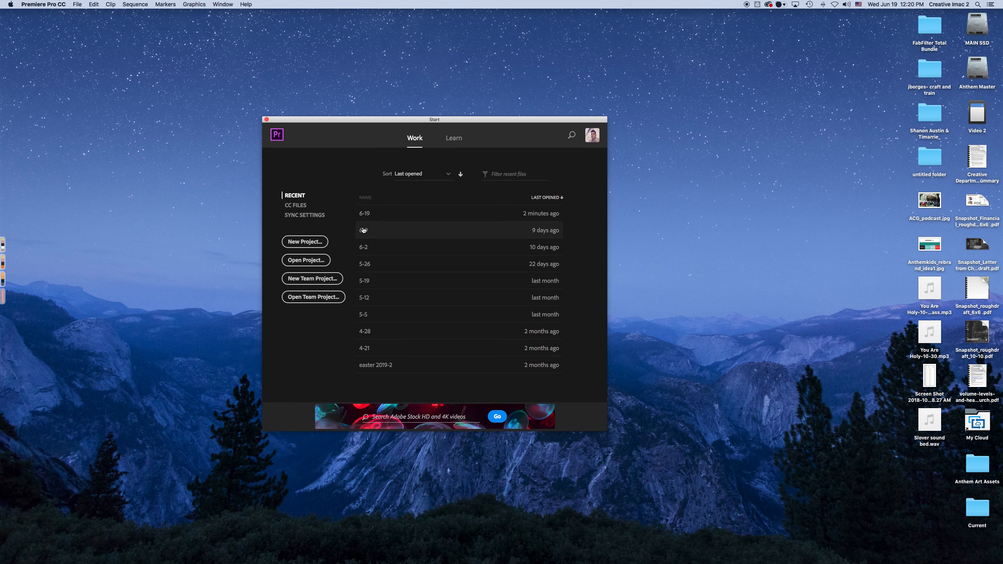
# - Start a new project and browse for its save location to the 06-June folder under Podcast, 2019
pyautogui.click(316, 242)
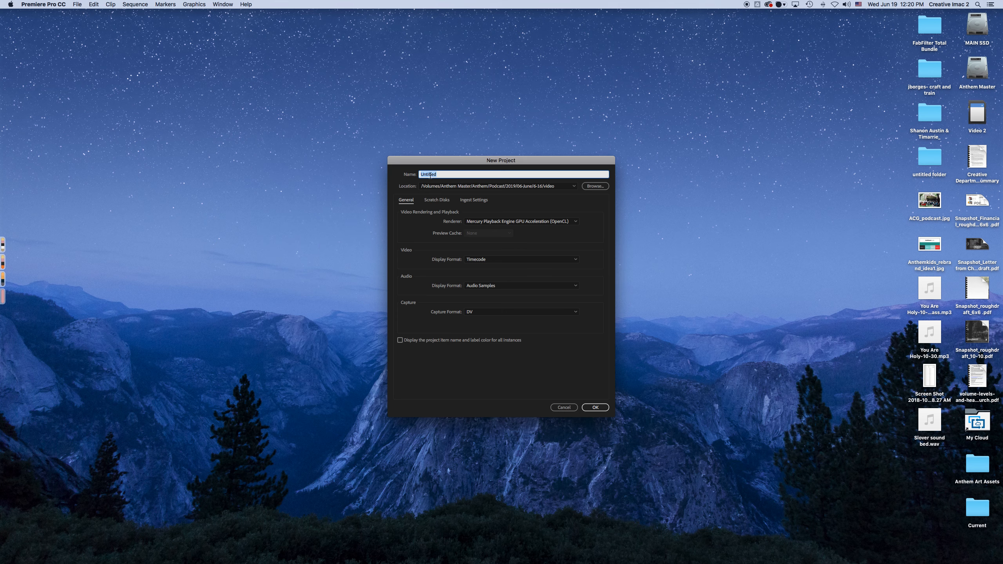
pyautogui.click(603, 187)
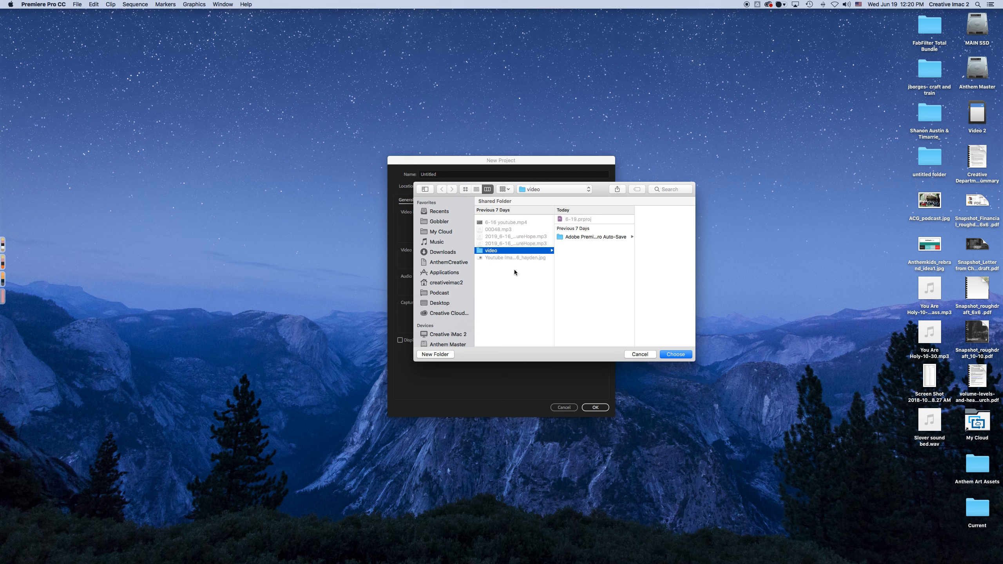
pyautogui.scroll(-2, 453, 275)
pyautogui.scroll(-8, 452, 275)
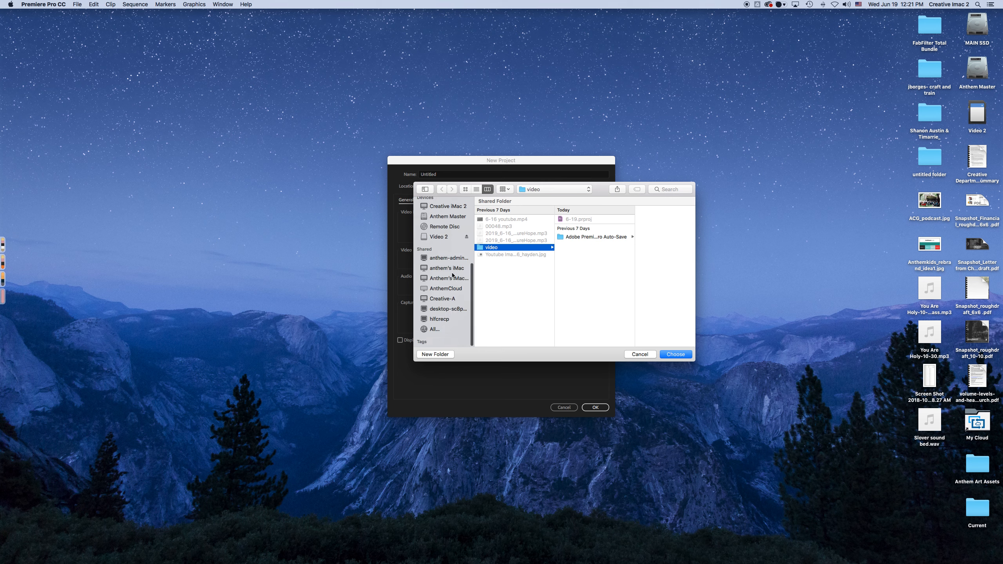
pyautogui.scroll(2, 453, 275)
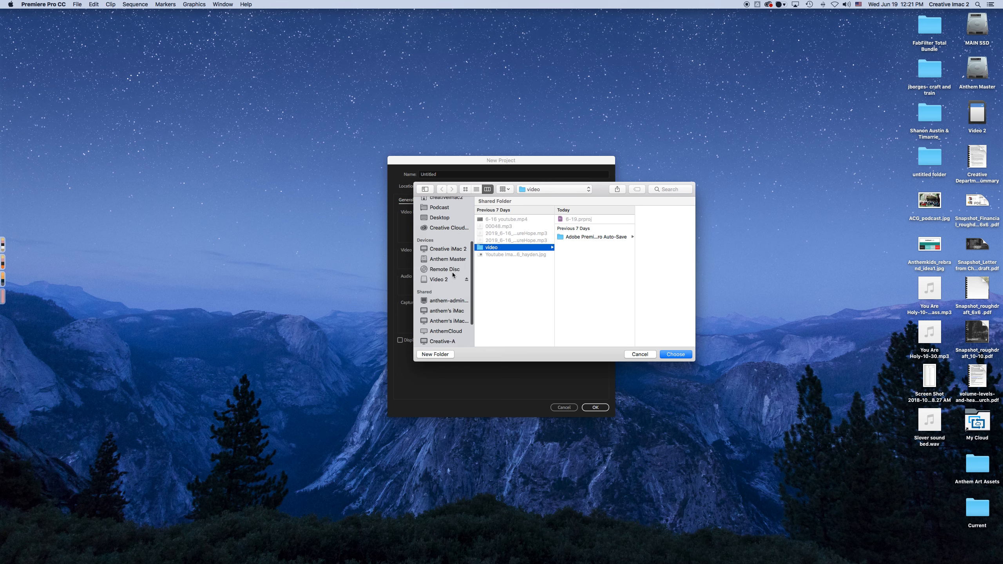
pyautogui.scroll(3, 453, 275)
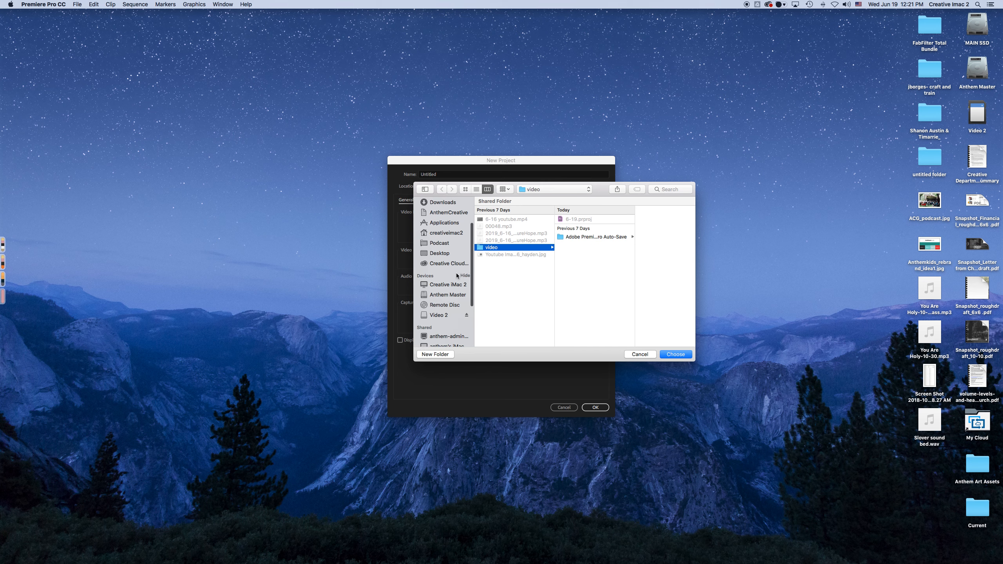
pyautogui.scroll(4, 454, 277)
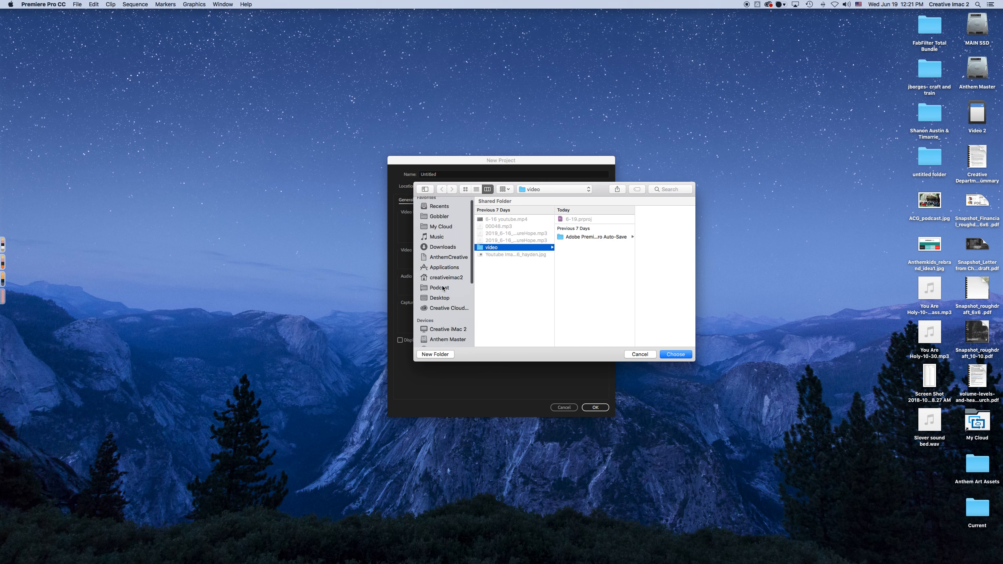
pyautogui.click(440, 287)
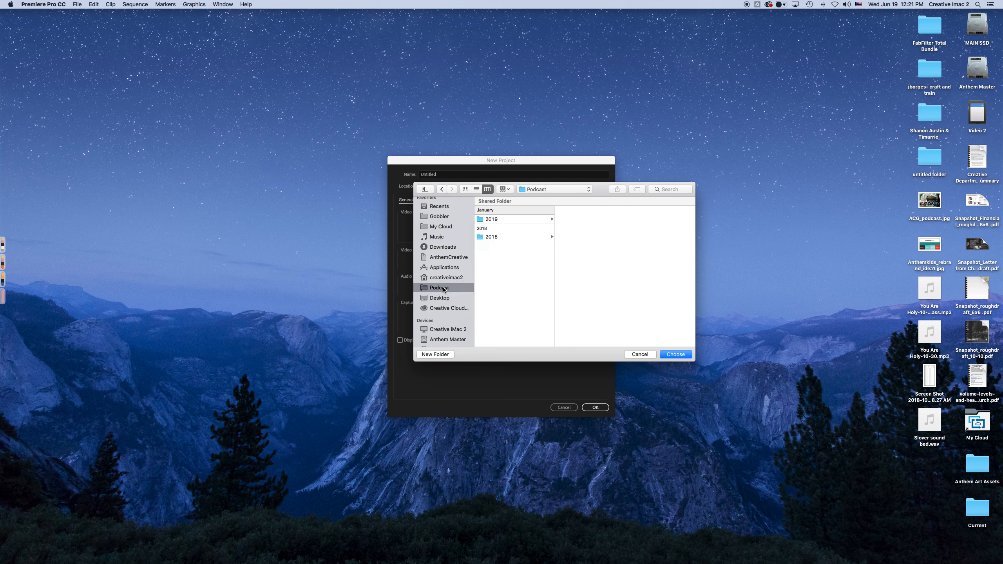
pyautogui.click(509, 219)
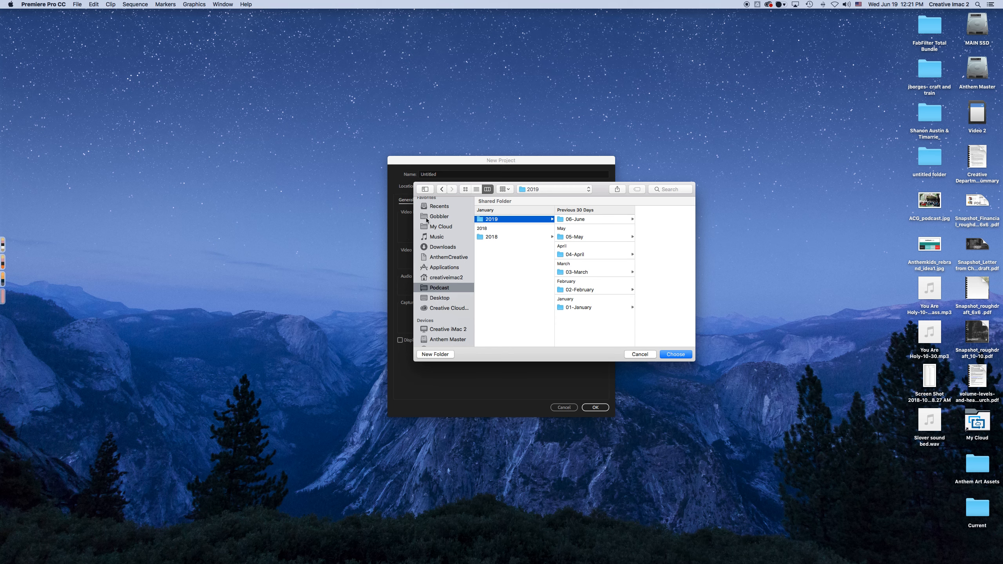
pyautogui.click(576, 221)
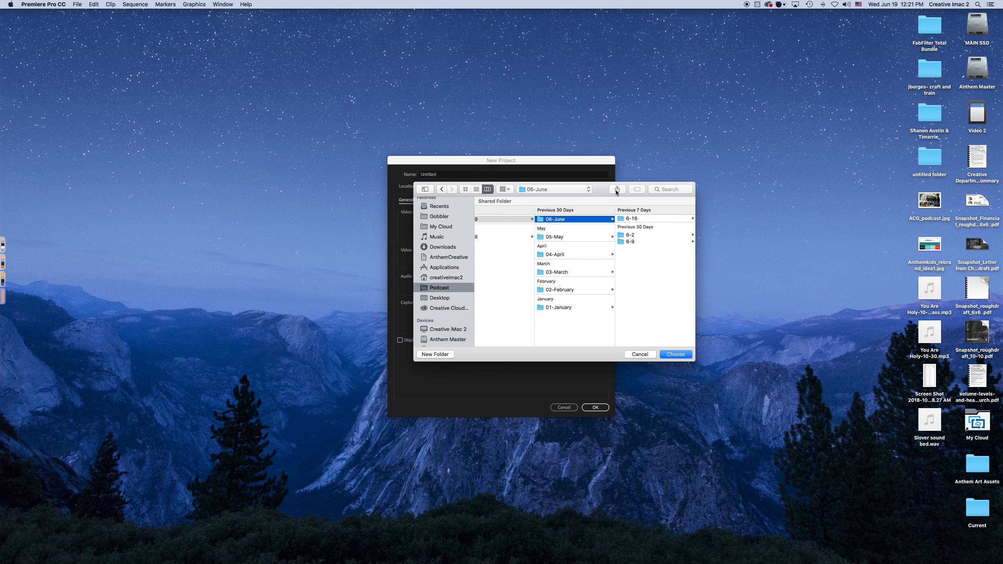
# - Move the folder chooser off the New Project dialog and look at the contents of the 6-16 folder
pyautogui.moveTo(593, 188); pyautogui.dragTo(327, 92)
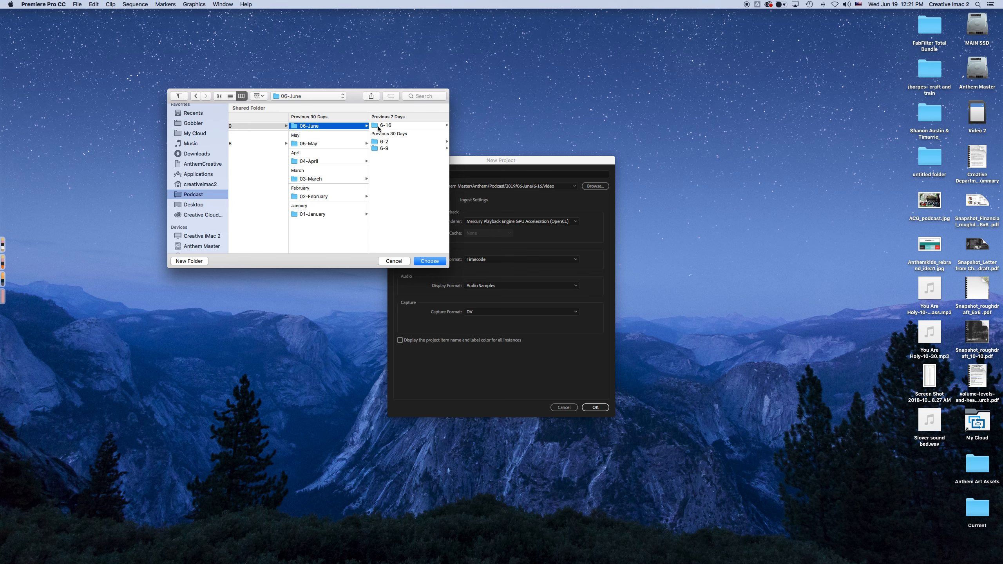
pyautogui.click(376, 127)
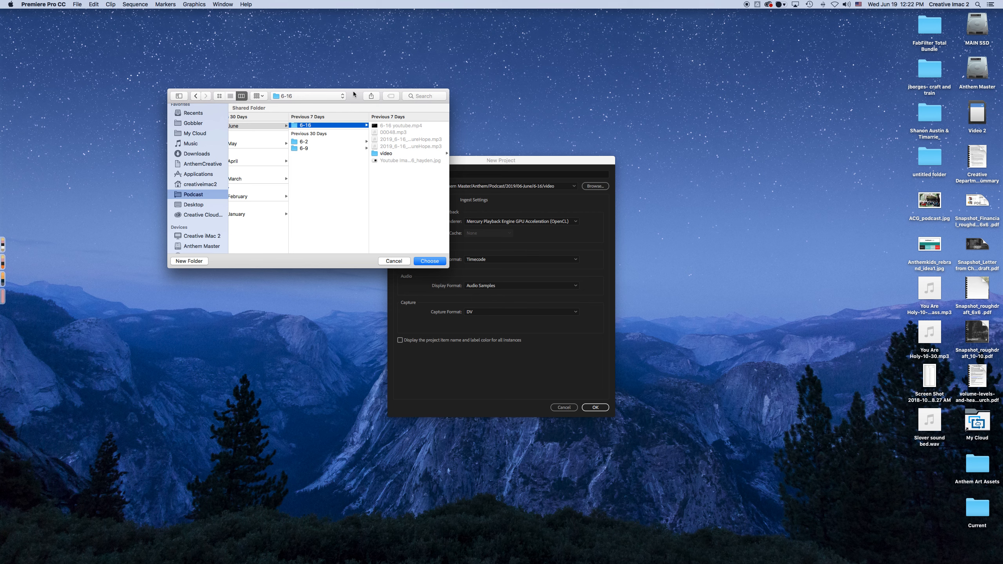
pyautogui.moveTo(354, 93); pyautogui.dragTo(351, 75)
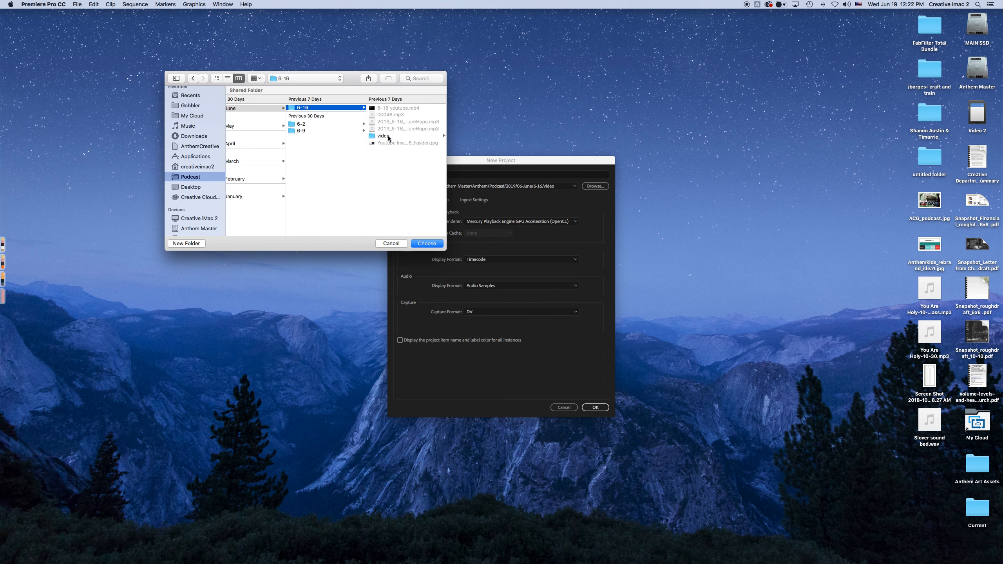
# - Create a folder named "june test" inside 06-June
pyautogui.click(283, 109)
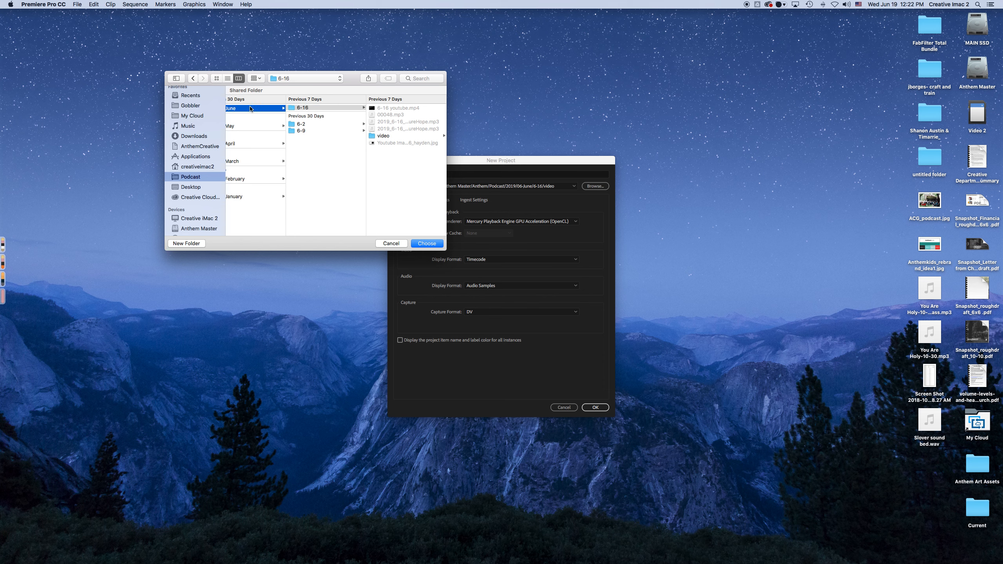
pyautogui.click(187, 244)
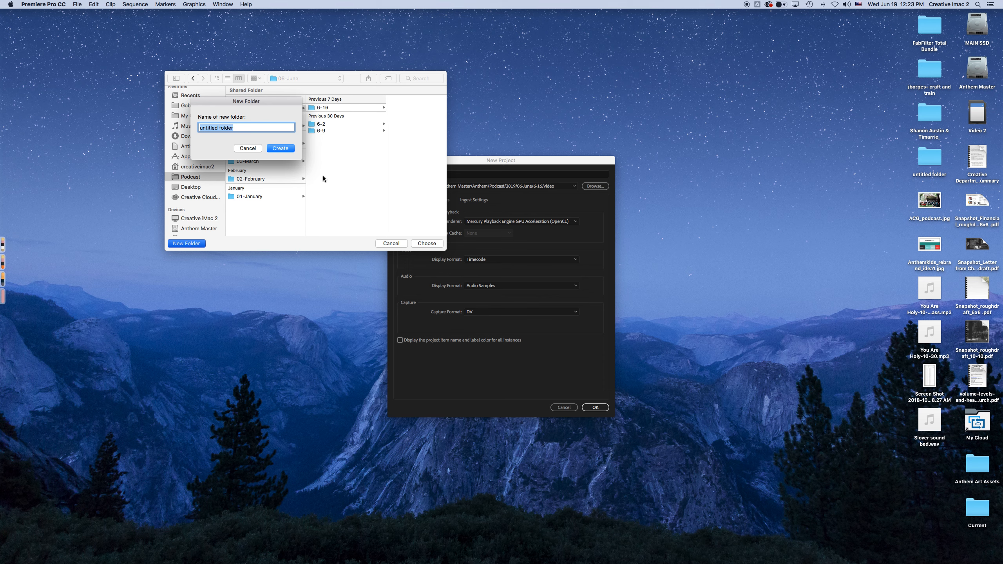
pyautogui.write('june test')
pyautogui.press('Return')
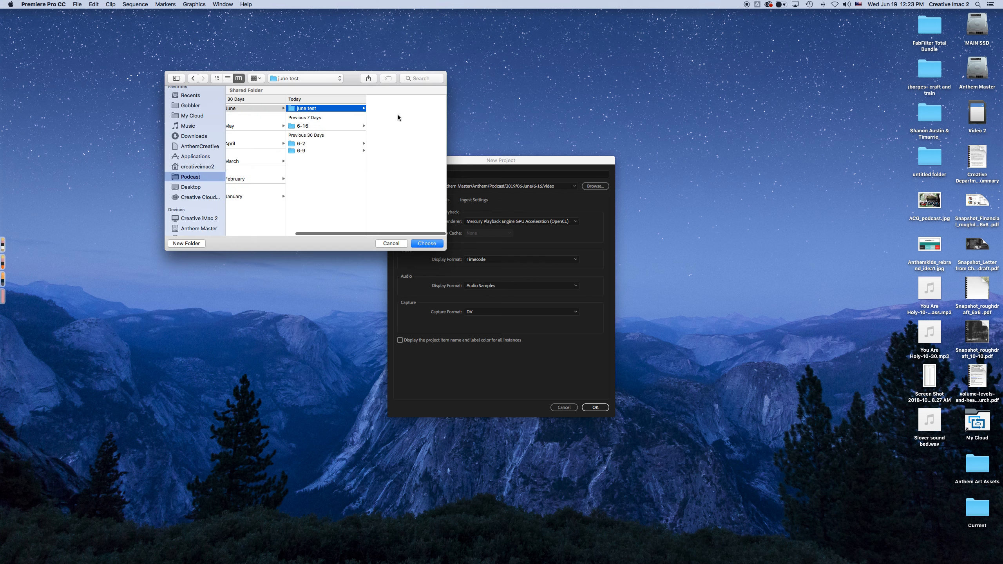
# - Create a "video" subfolder inside june test and choose it as the project location
pyautogui.click(191, 243)
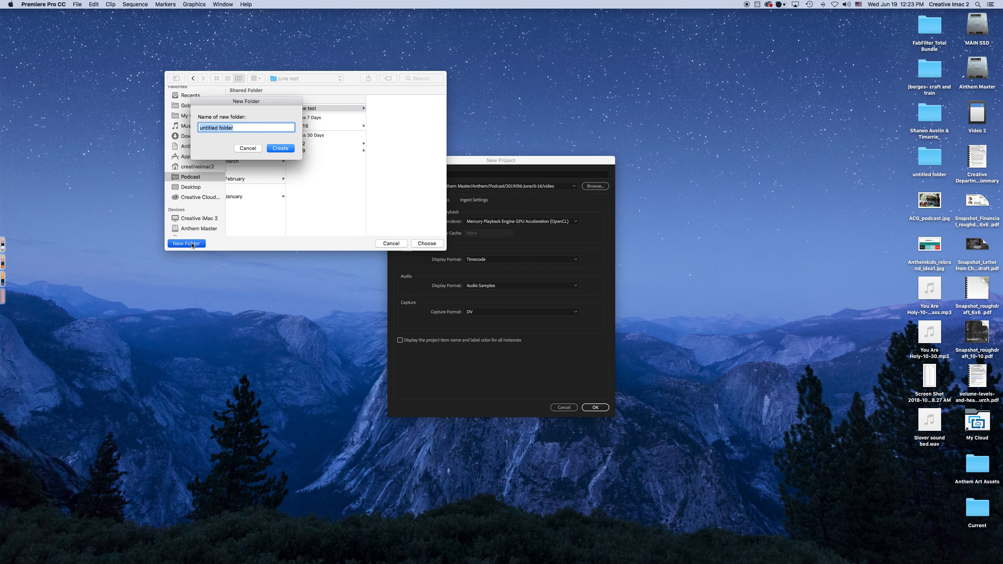
pyautogui.write('video')
pyautogui.press('Return')
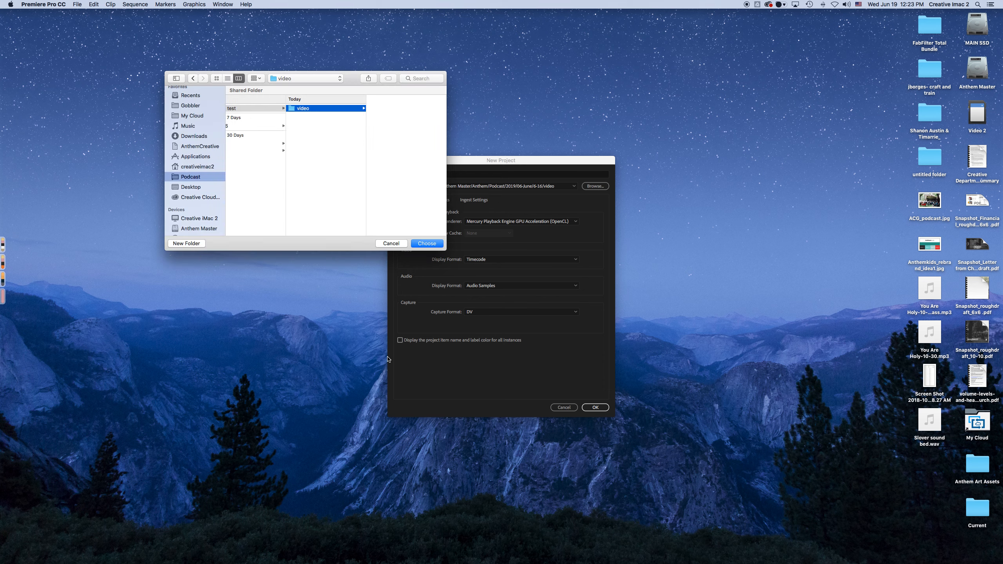
pyautogui.click(427, 243)
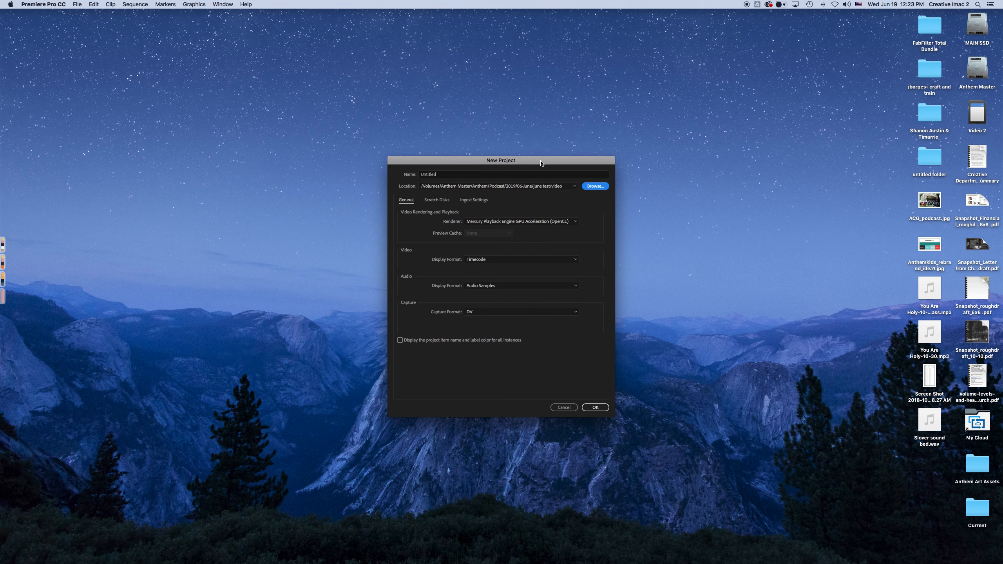
# - Name the project "test date" and create it
pyautogui.doubleClick(428, 175)
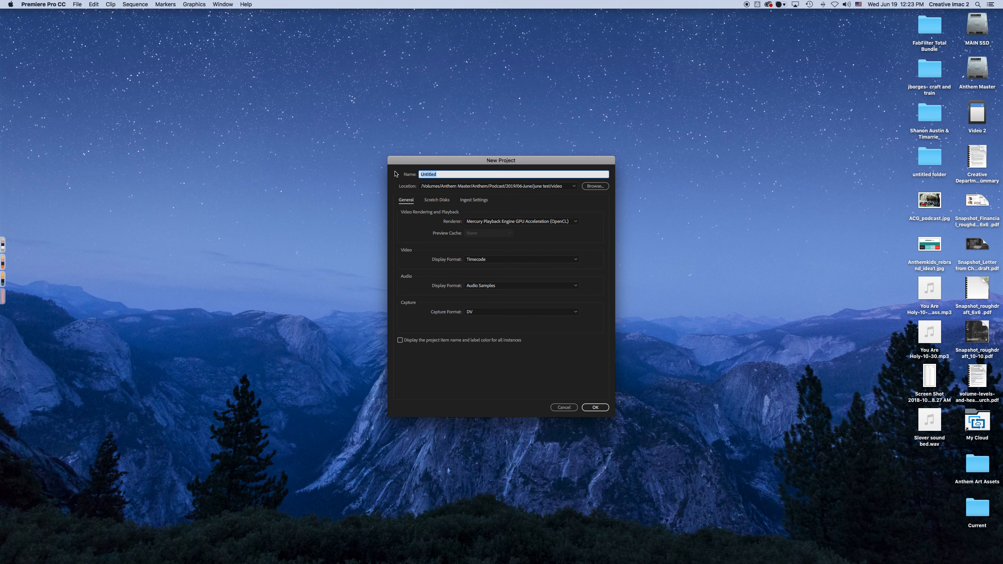
pyautogui.write('test date')
pyautogui.click(602, 410)
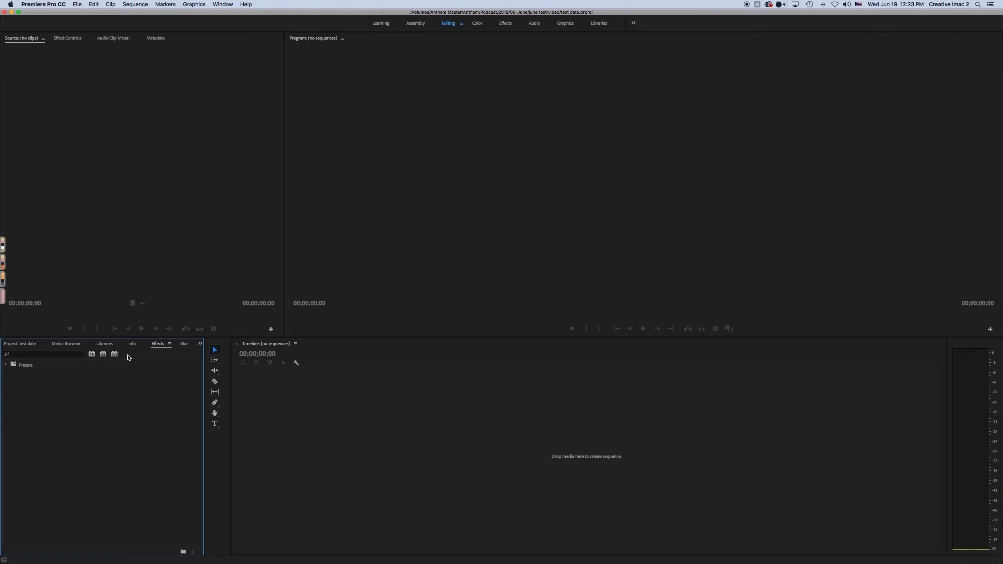
# - Browse the media on the Video 2 drive and open its PRIVATE folder
pyautogui.click(69, 344)
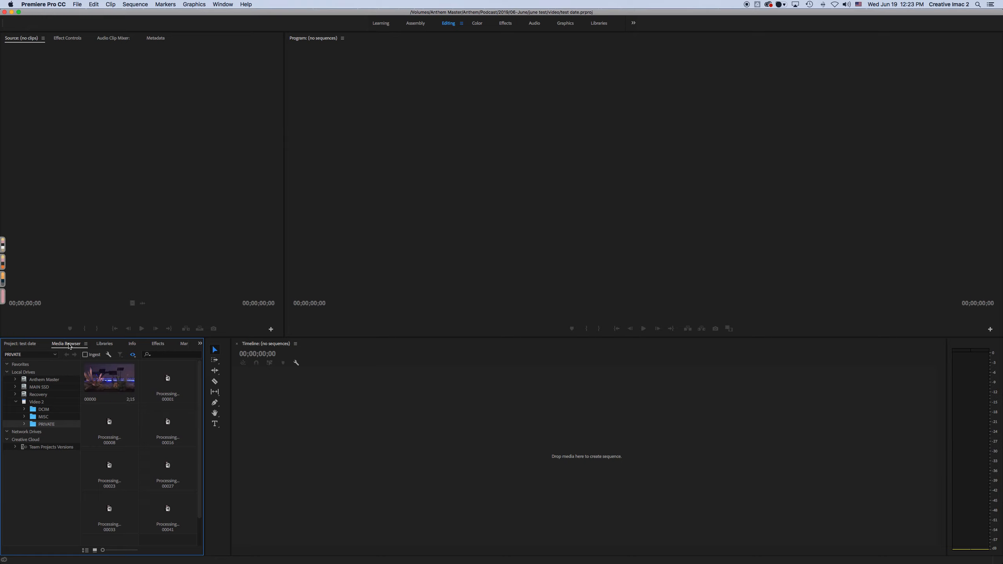
pyautogui.click(16, 402)
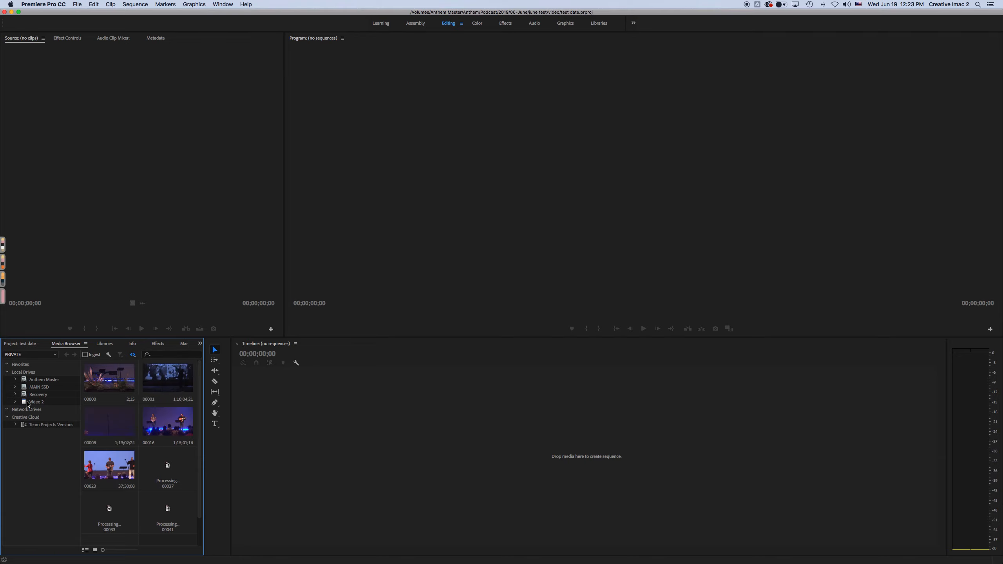
pyautogui.click(16, 402)
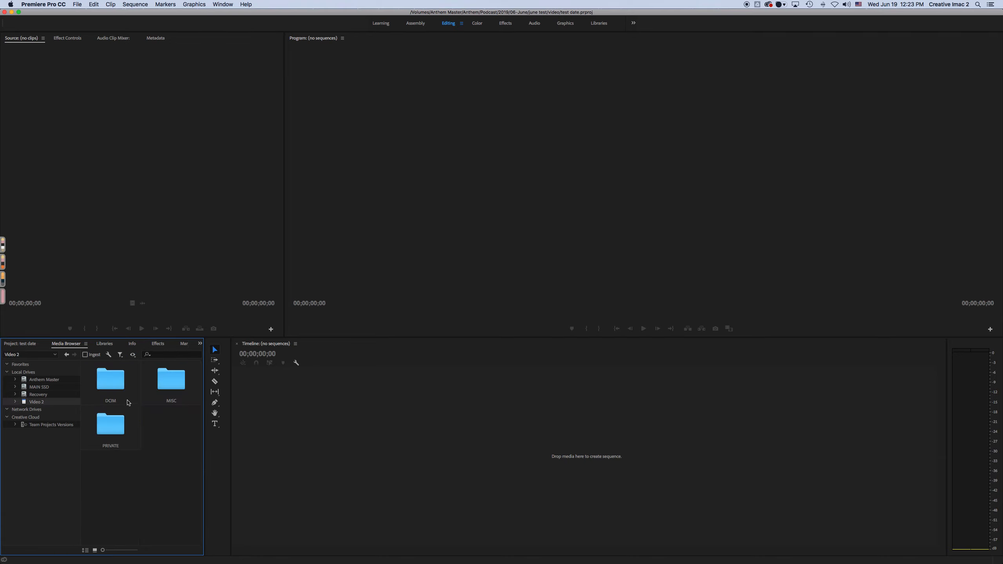
pyautogui.doubleClick(106, 432)
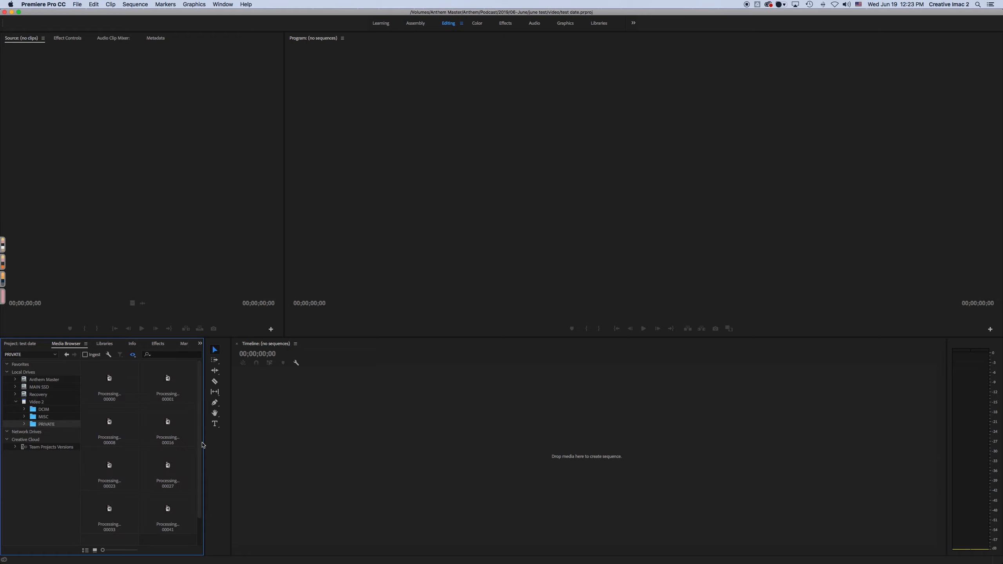
# - Create a sequence from the last camera clip, 00048, by placing it in the empty timeline
pyautogui.scroll(-2, 198, 486)
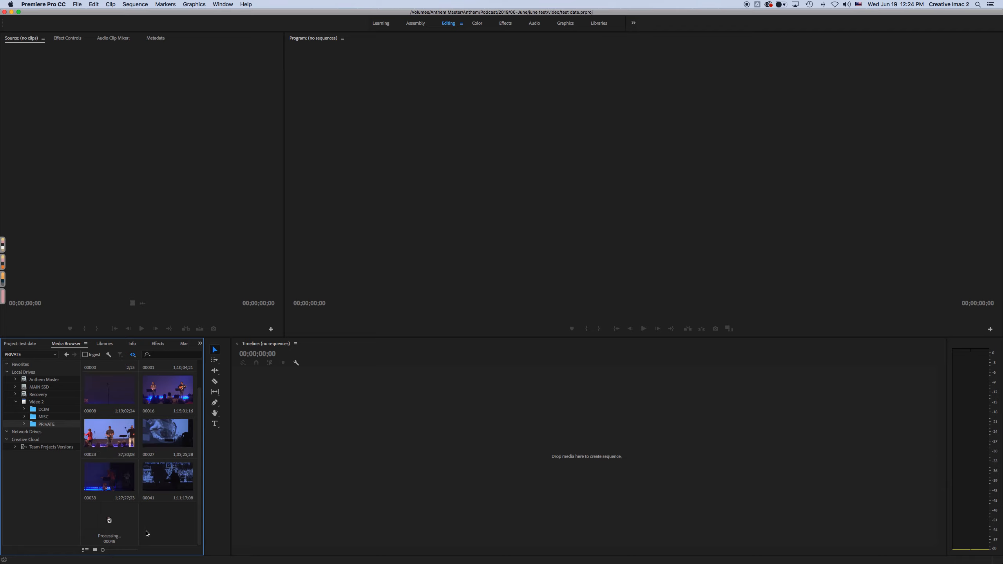
pyautogui.click(108, 517)
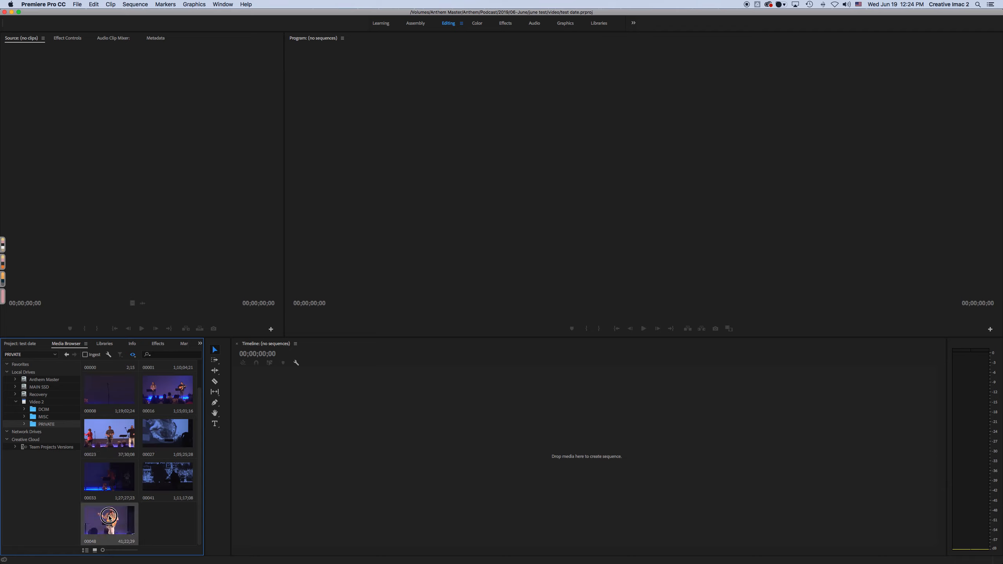
pyautogui.moveTo(109, 518); pyautogui.dragTo(394, 449)
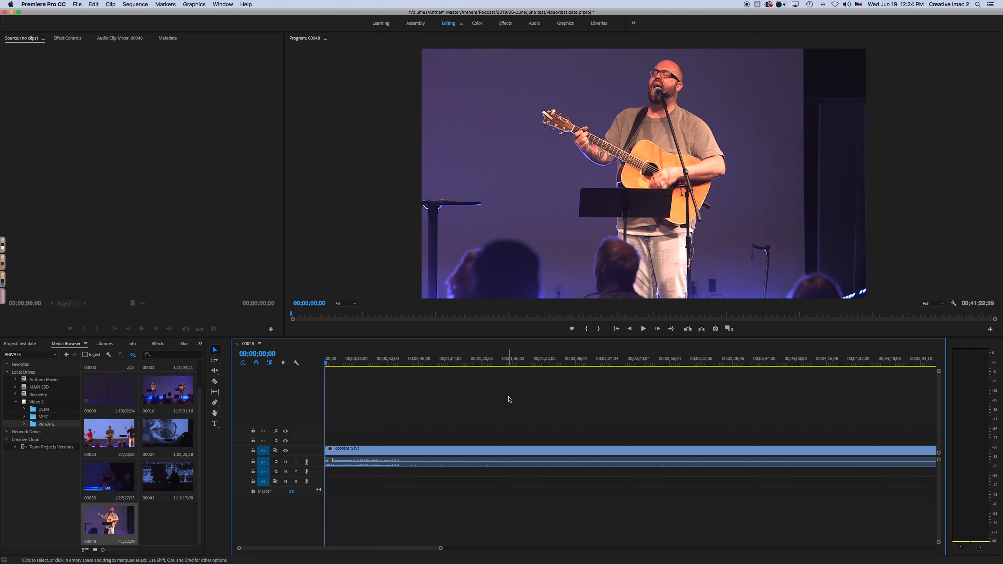
# - Play the start of the sequence and skim through its first minutes to look for where the sermon begins
pyautogui.press('space')
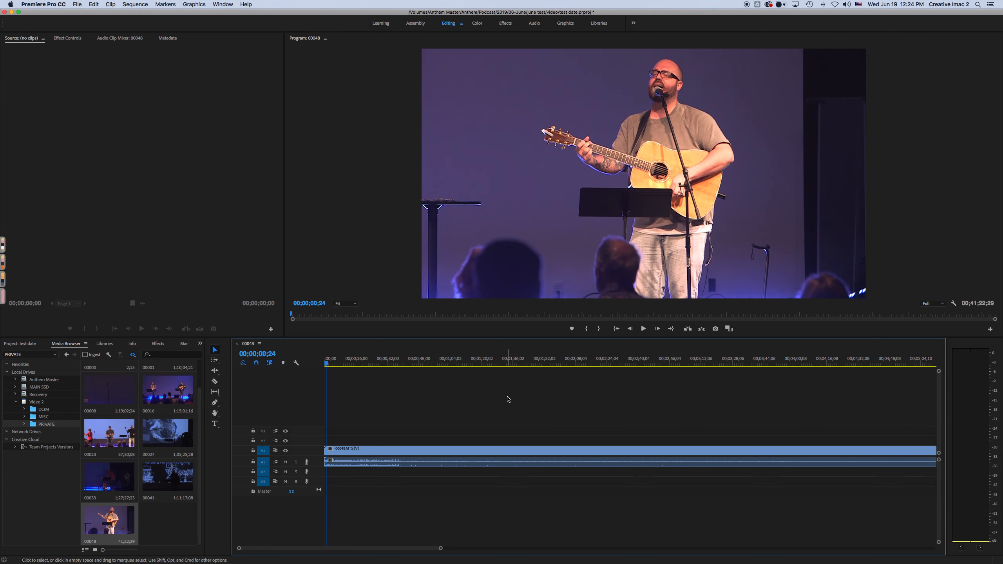
pyautogui.press('XF86AudioRaiseVolume')
pyautogui.click(453, 363)
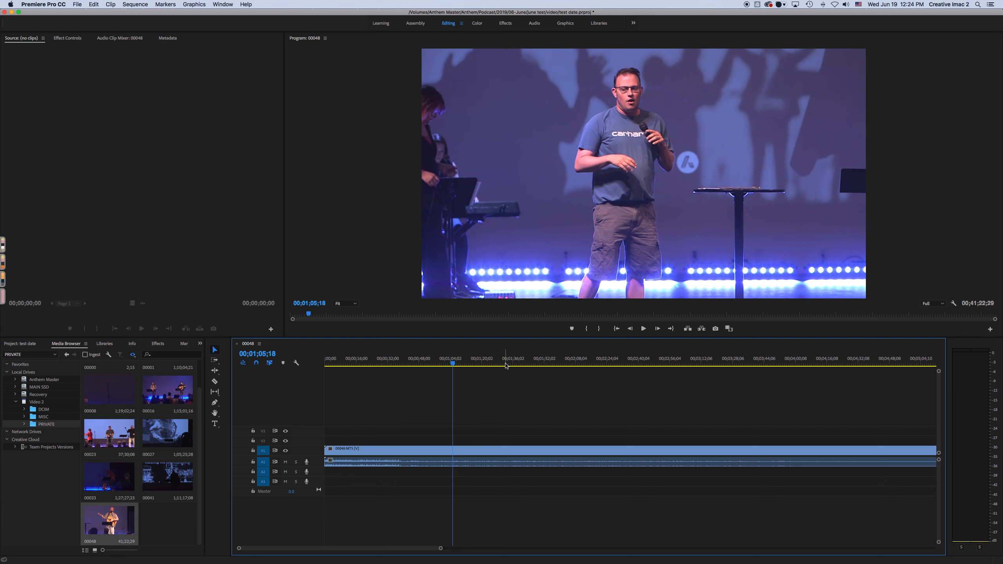
pyautogui.click(482, 363)
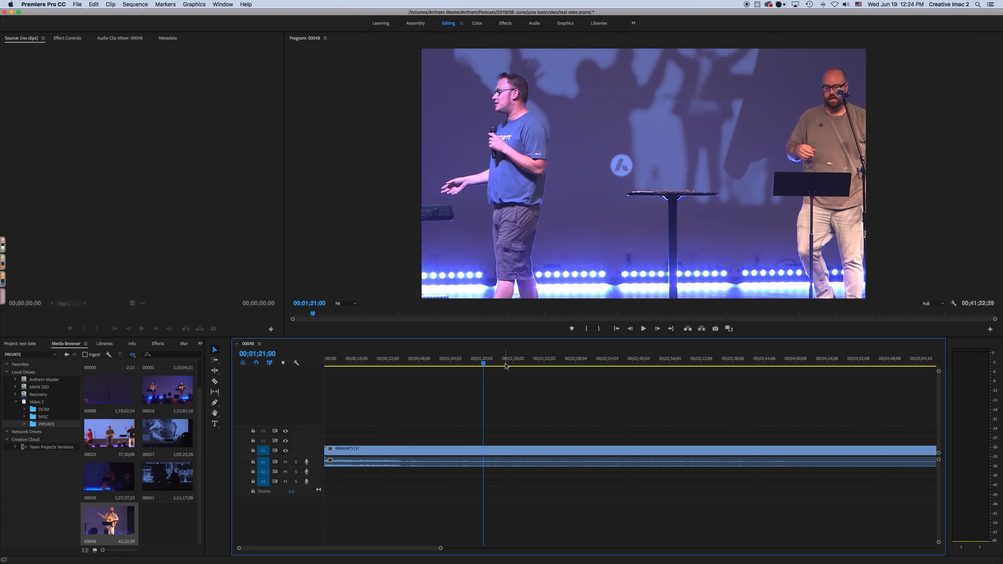
pyautogui.click(504, 363)
pyautogui.click(537, 363)
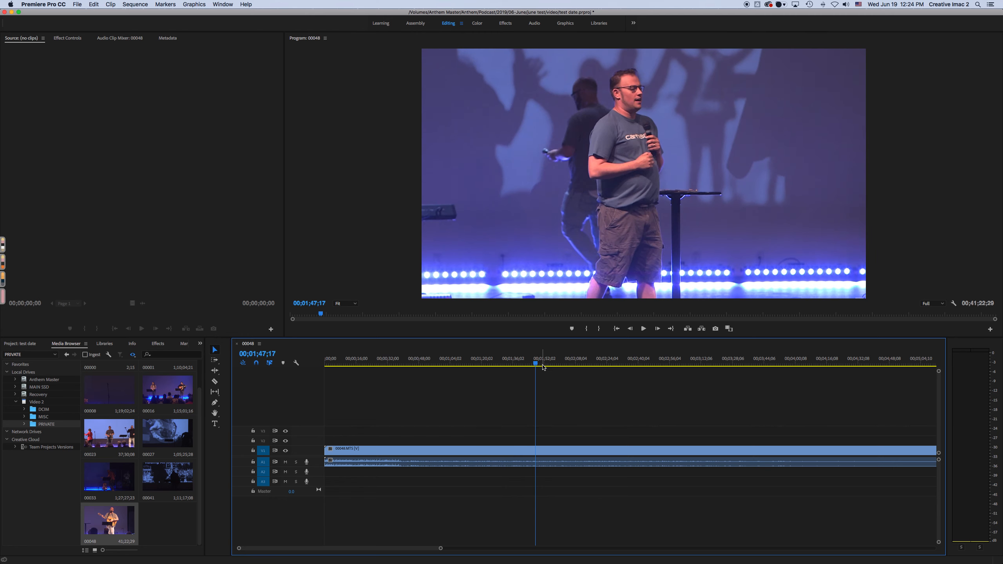
pyautogui.click(562, 364)
pyautogui.click(588, 364)
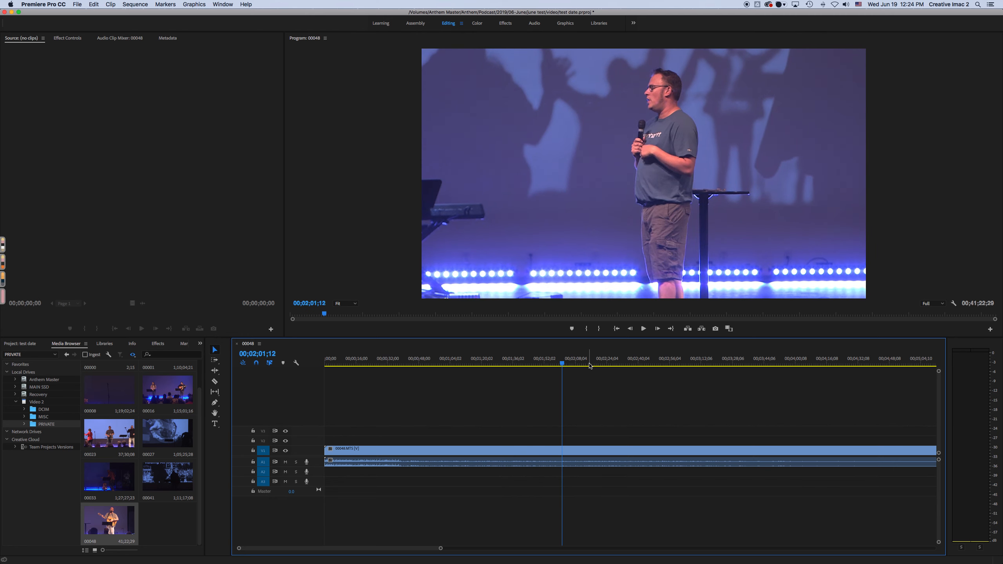
pyautogui.click(614, 365)
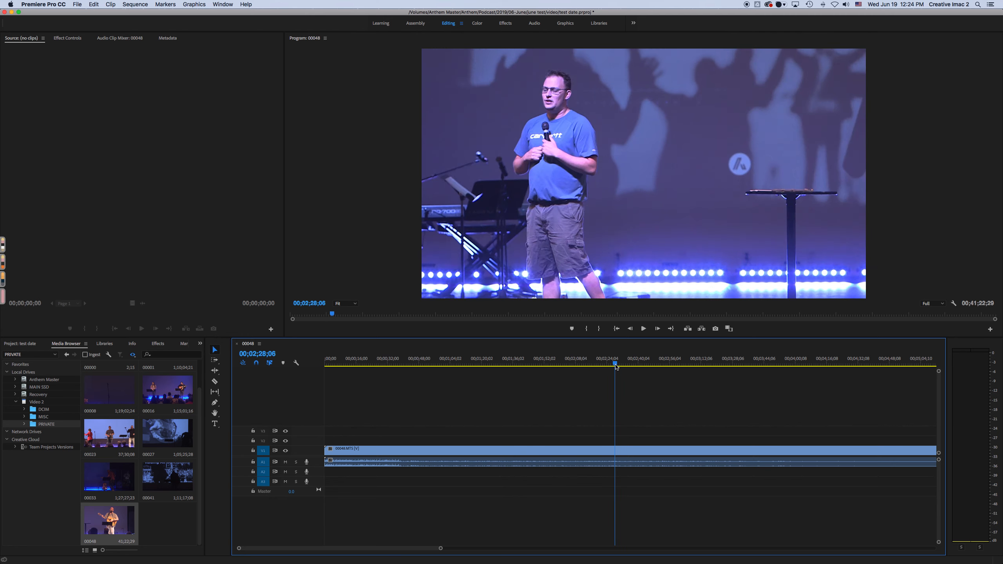
pyautogui.click(643, 364)
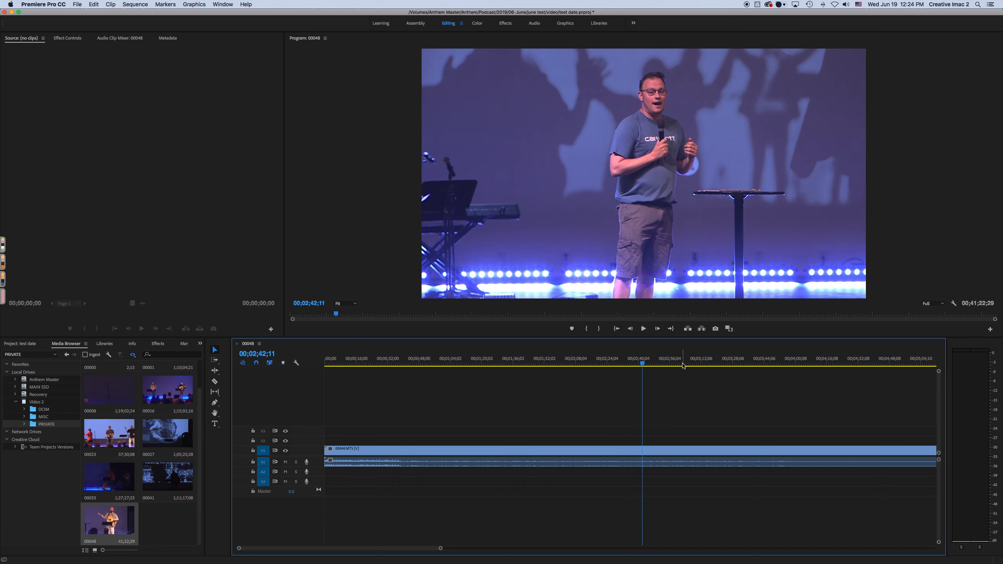
pyautogui.click(682, 364)
pyautogui.scroll(-5, 689, 371)
# - Locate the moment the announcement speaker turns to leave the stage and split the camera clip there, at 00;03;25;12
pyautogui.click(634, 364)
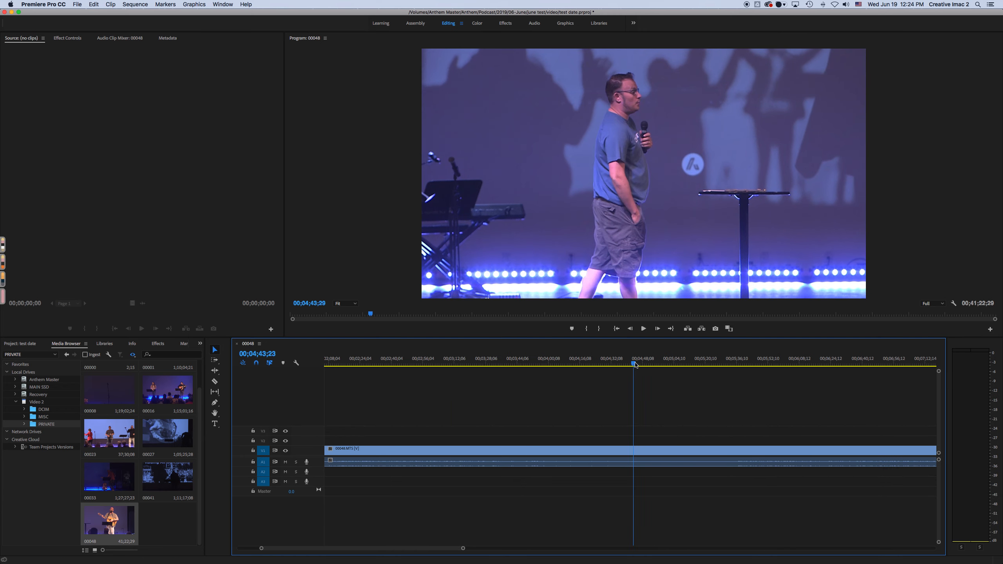
pyautogui.click(615, 365)
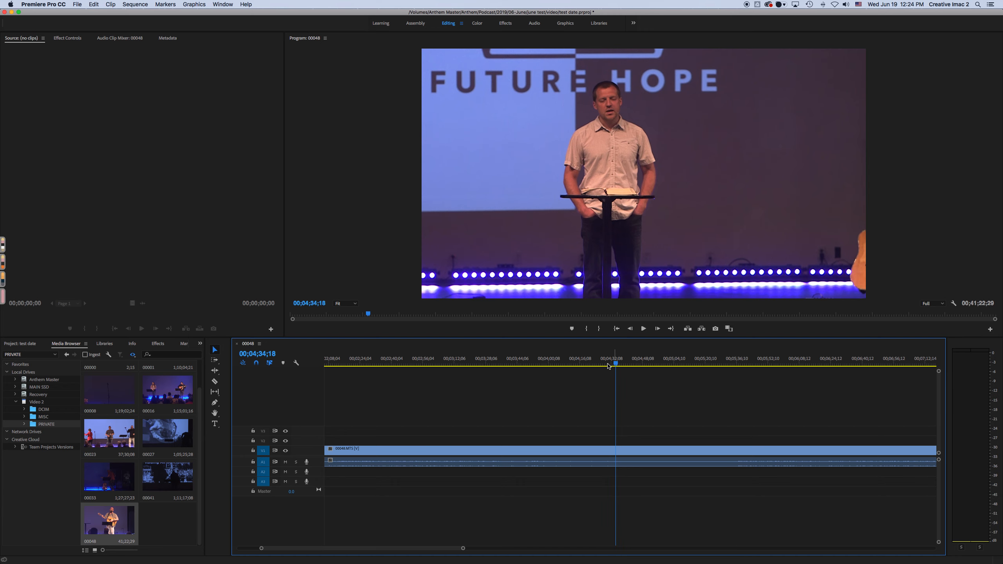
pyautogui.click(581, 365)
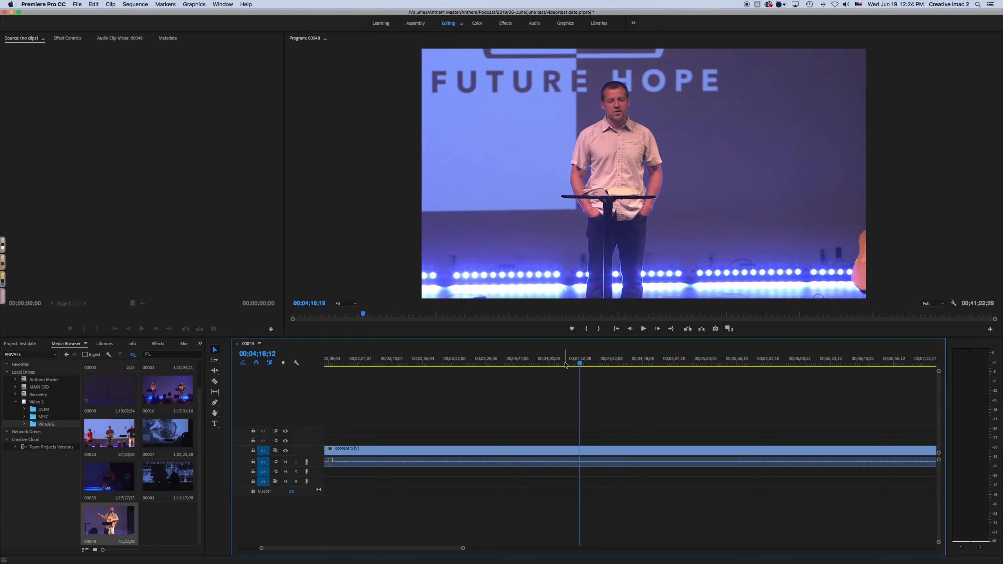
pyautogui.click(565, 364)
pyautogui.click(549, 364)
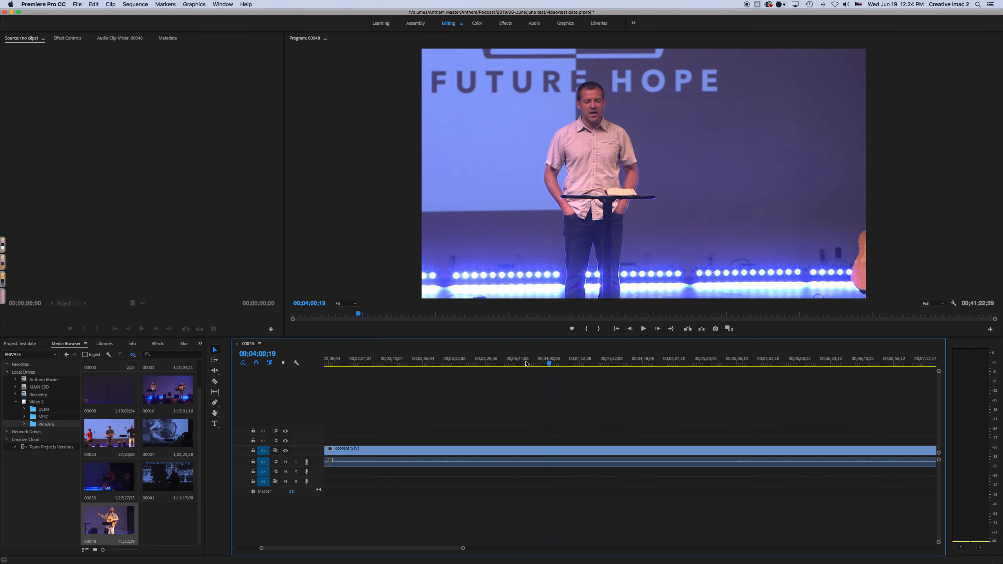
pyautogui.click(509, 364)
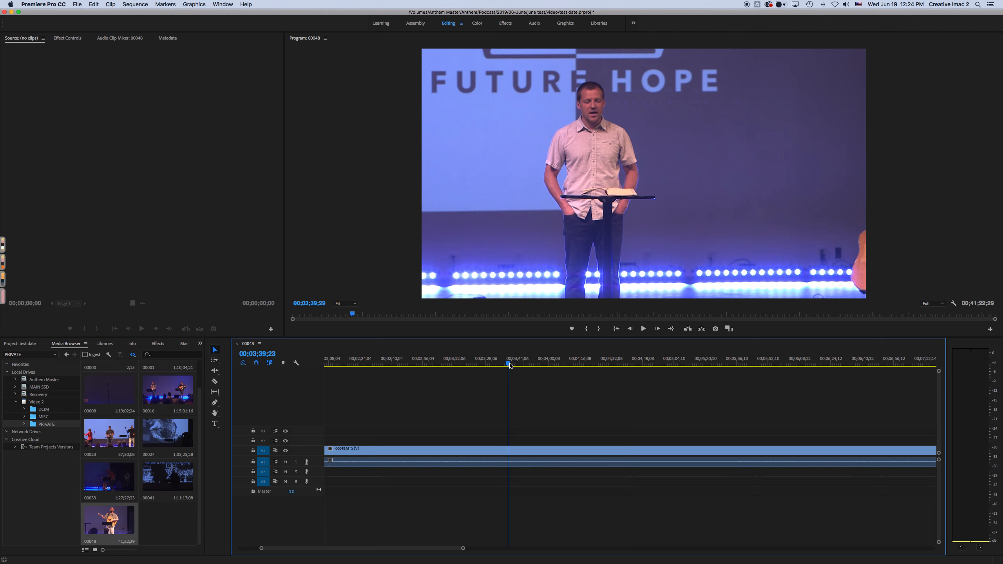
pyautogui.click(481, 364)
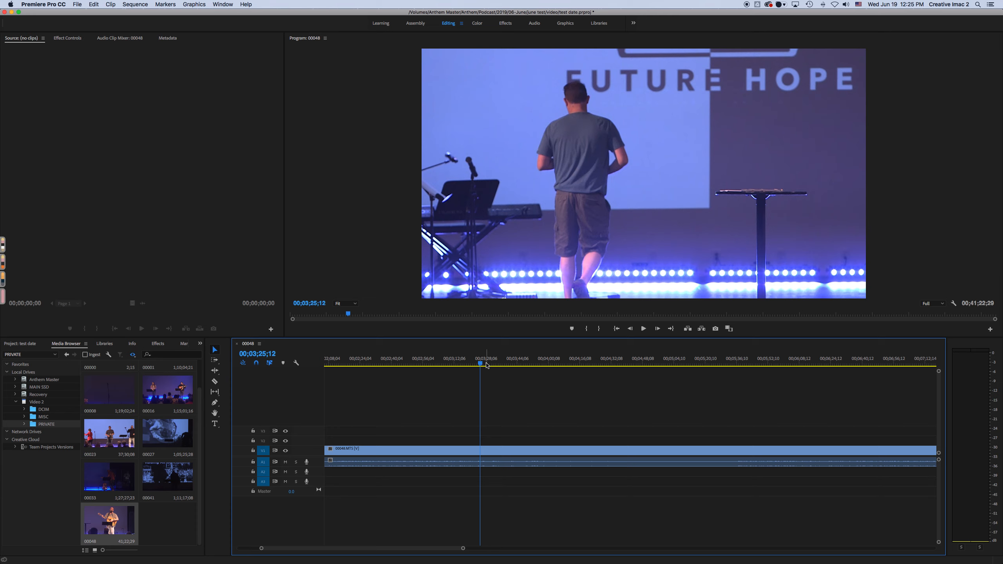
pyautogui.press('super+k')
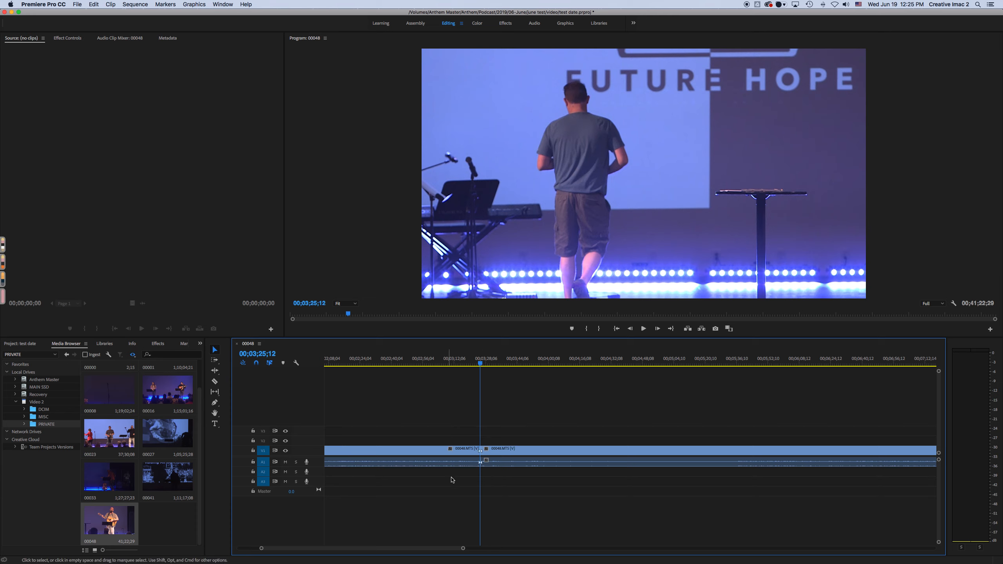
# - Delete the part of the camera clip before the cut and close the gap it leaves
pyautogui.click(463, 453)
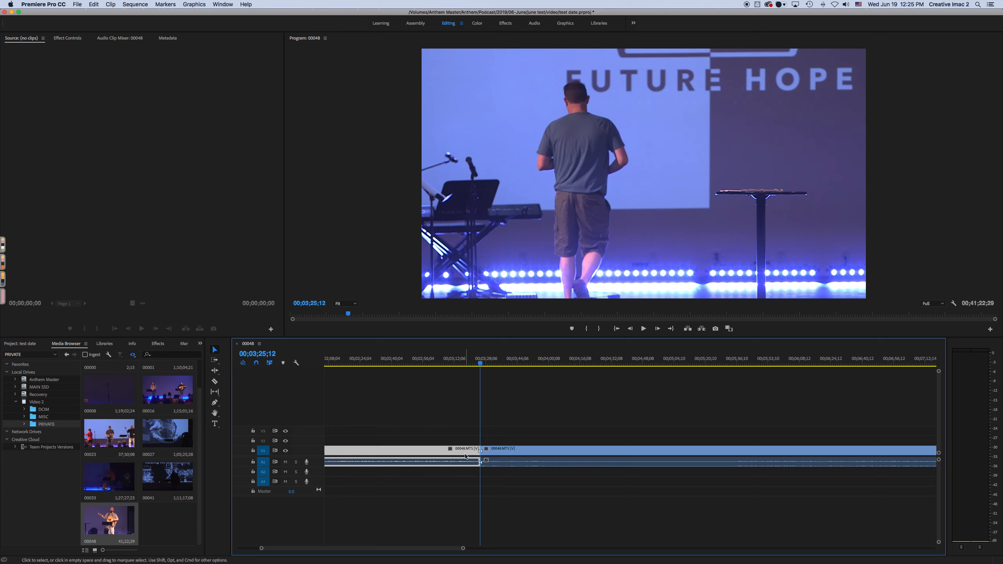
pyautogui.press('Delete')
pyautogui.click(459, 451)
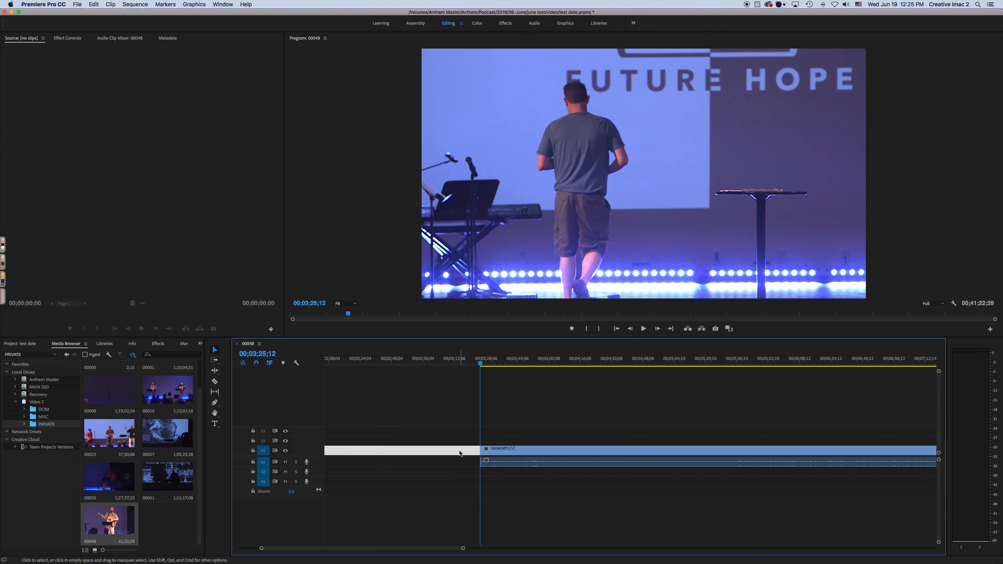
pyautogui.press('Delete')
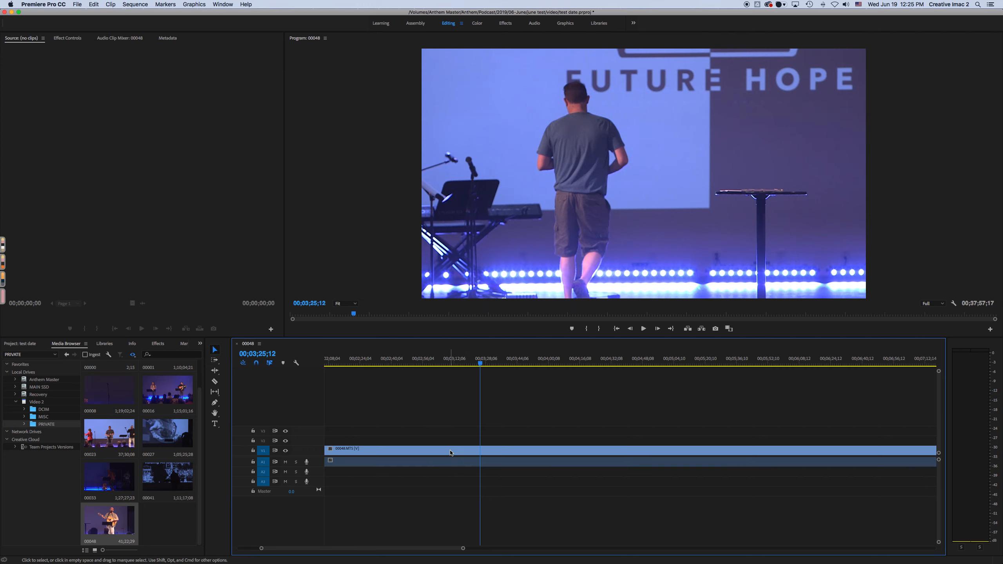
pyautogui.moveTo(421, 550); pyautogui.dragTo(297, 548)
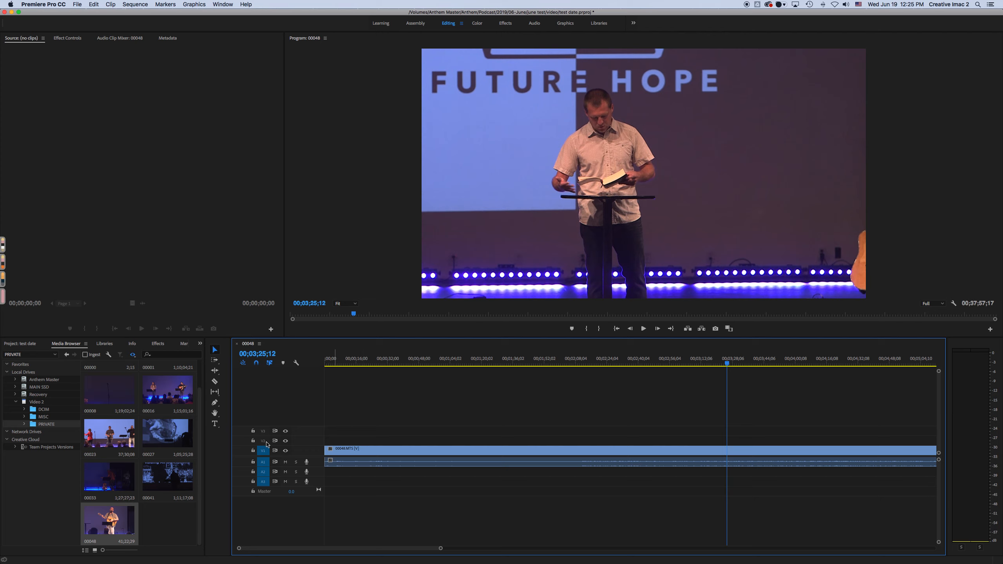
# - Import Anthem Video Logo Outro.mp4 from the Resources Branding folder into the project
pyautogui.click(19, 343)
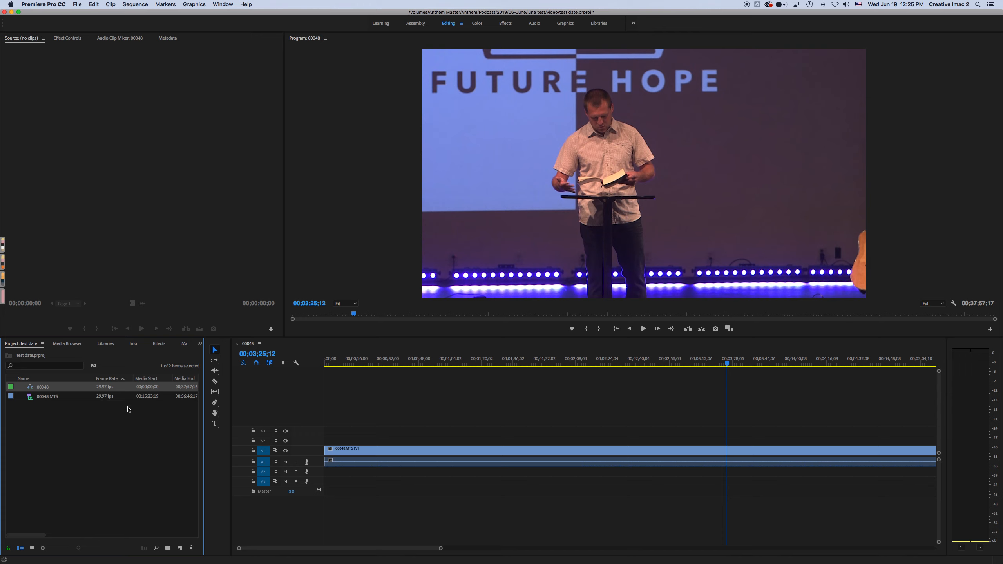
pyautogui.rightClick(66, 422)
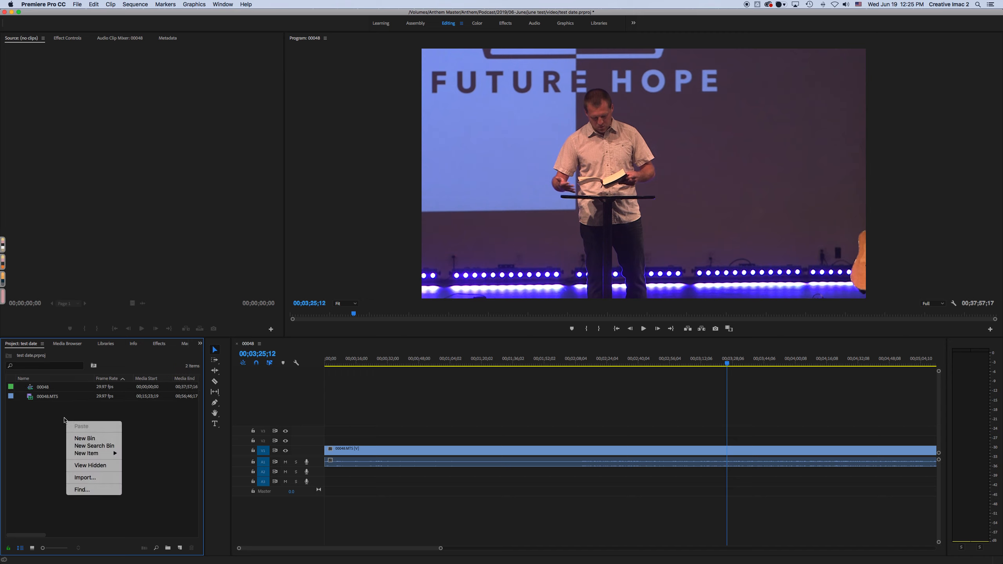
pyautogui.click(85, 478)
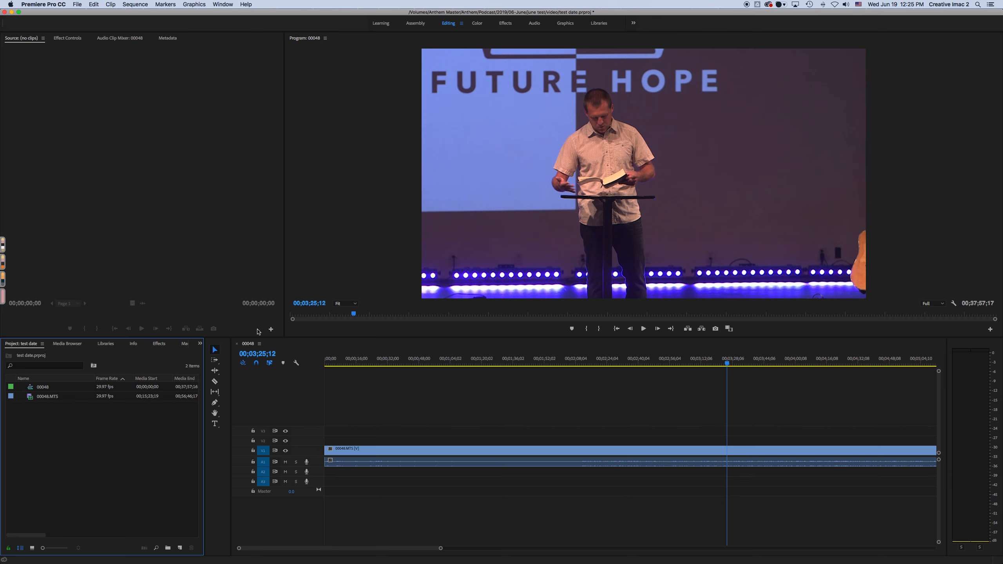
pyautogui.hscroll(-3, 527, 169)
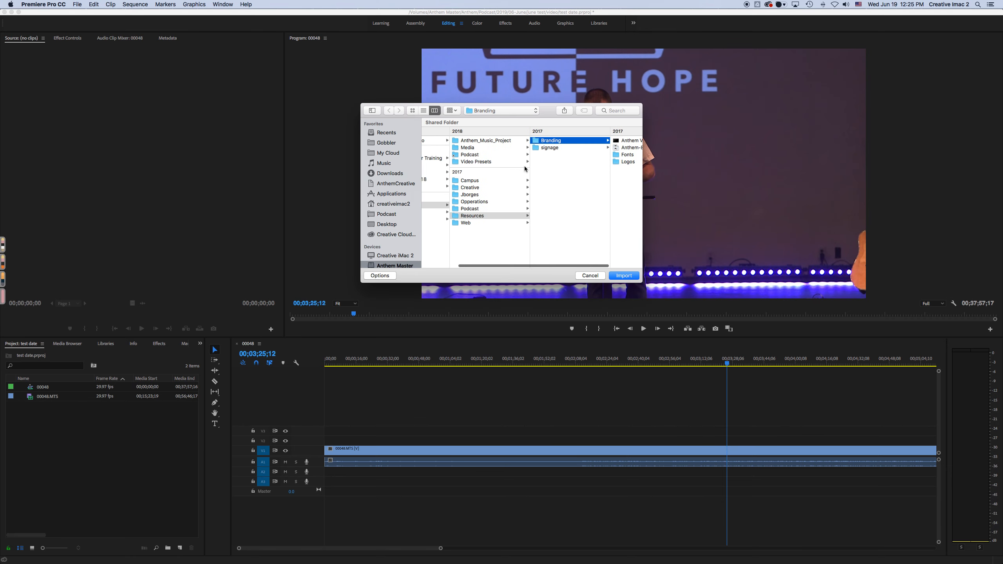
pyautogui.hscroll(-4, 525, 169)
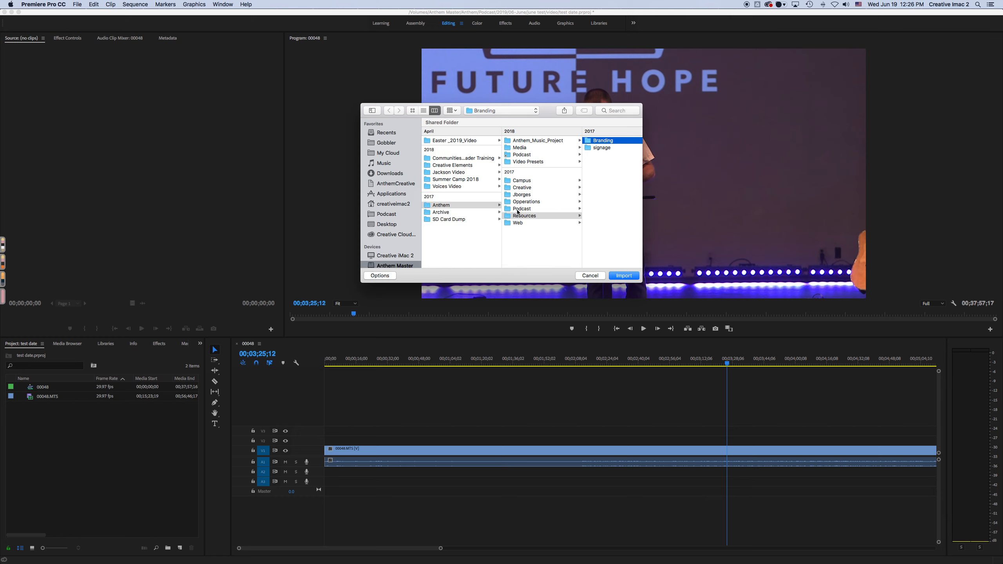
pyautogui.hscroll(3, 603, 168)
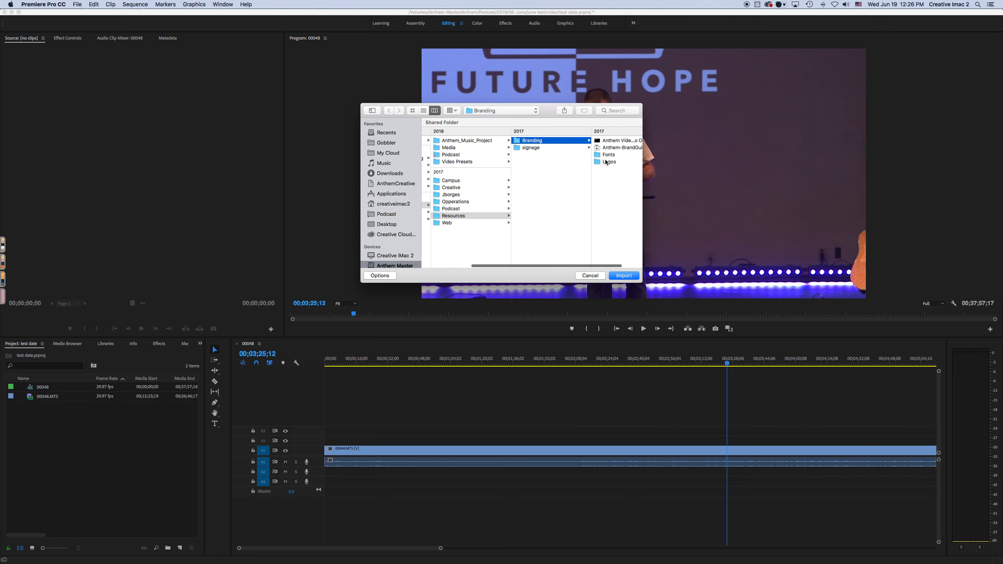
pyautogui.click(612, 143)
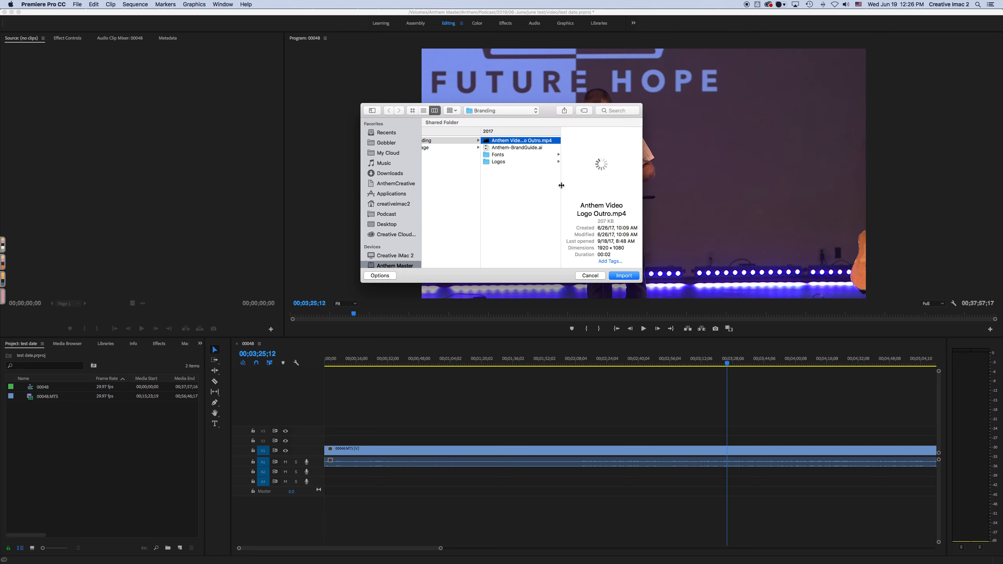
pyautogui.click(631, 278)
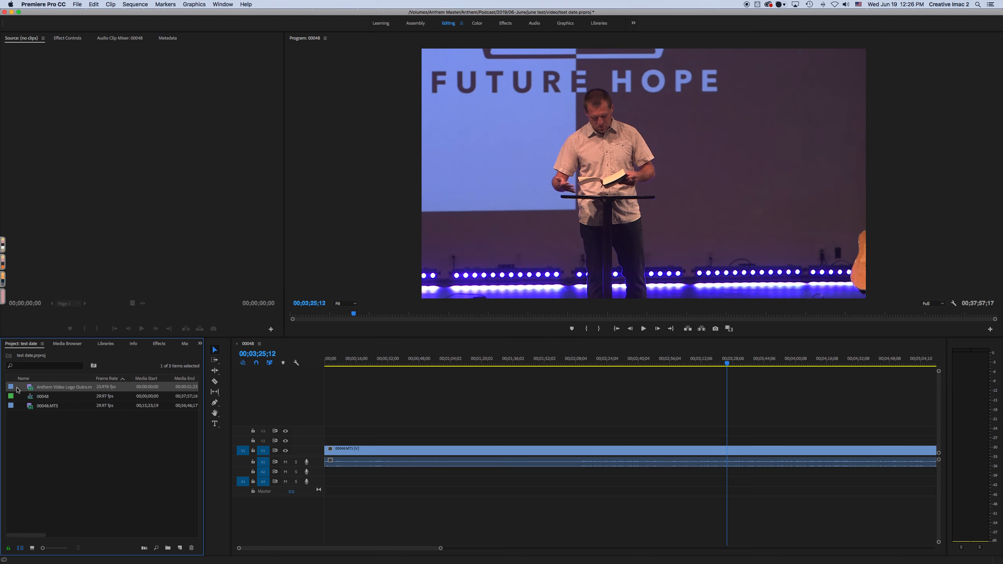
# - Insert the Anthem Video Logo Outro clip at the very start of the sequence on V2, ahead of the camera clip
pyautogui.moveTo(32, 388); pyautogui.dragTo(341, 453)
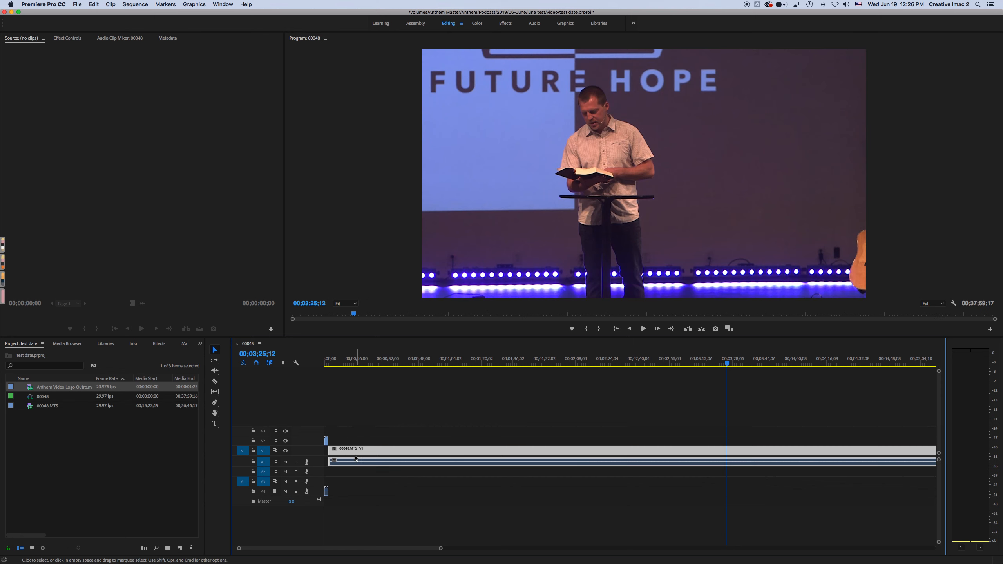
pyautogui.moveTo(439, 549); pyautogui.dragTo(291, 547)
# - Find where the preacher settles at the table and ripple-trim the camera clip's start to 00;00;08;25, returning the playhead to the edit point
pyautogui.click(332, 363)
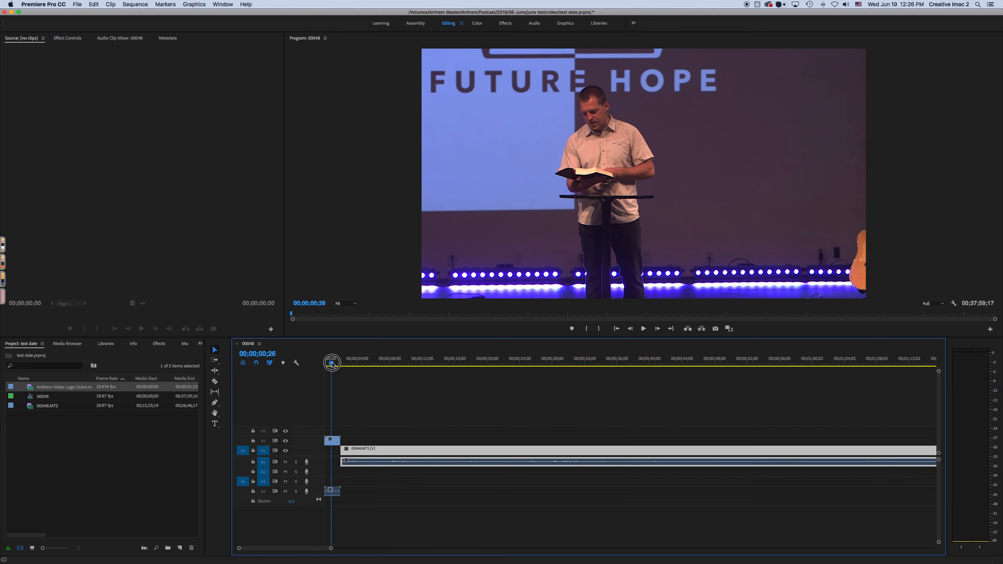
pyautogui.press('space')
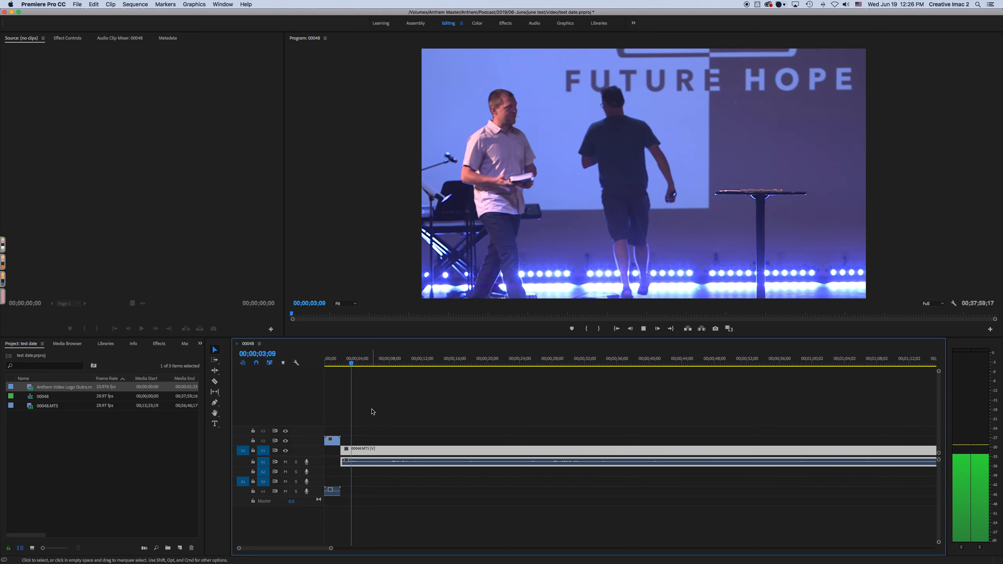
pyautogui.press('XF86AudioRaiseVolume')
pyautogui.press('XF86AudioRaiseVolume')
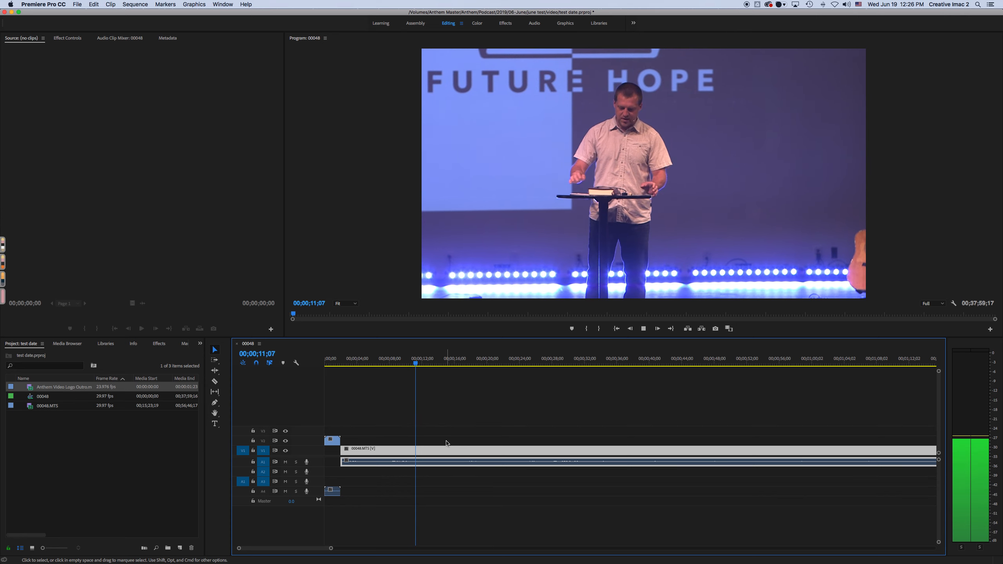
pyautogui.press('space')
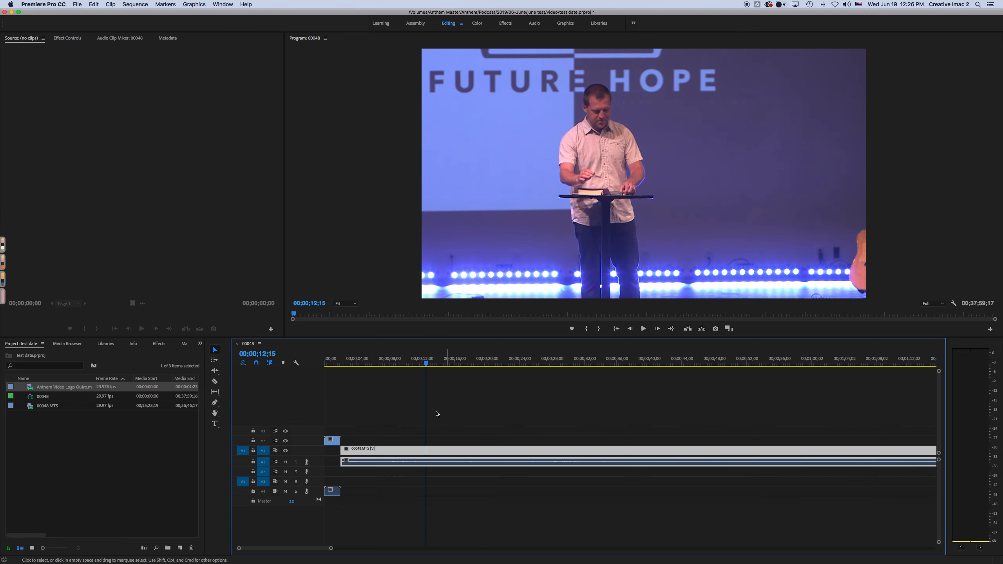
pyautogui.click(422, 364)
pyautogui.moveTo(422, 363); pyautogui.dragTo(400, 367)
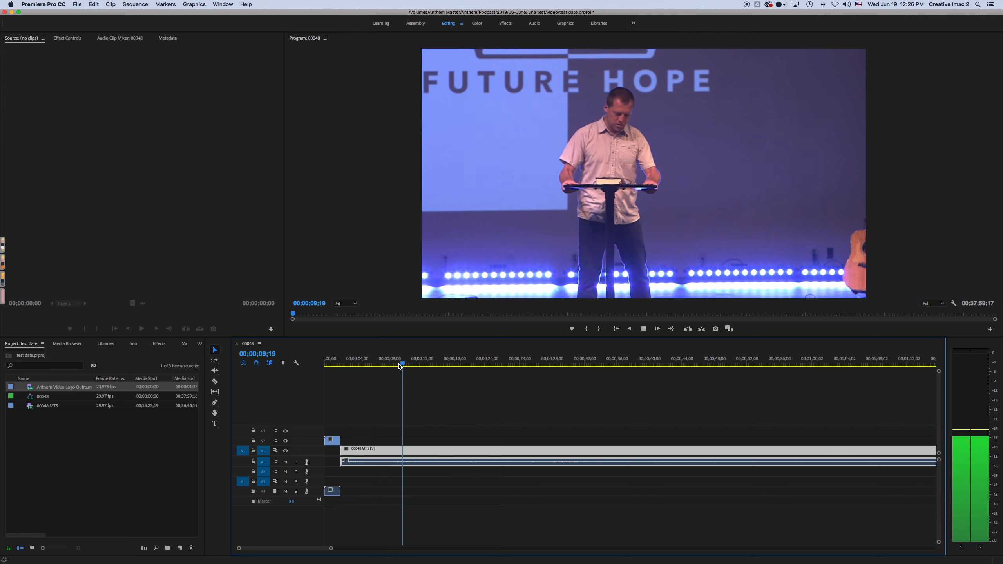
pyautogui.click(398, 364)
pyautogui.click(396, 364)
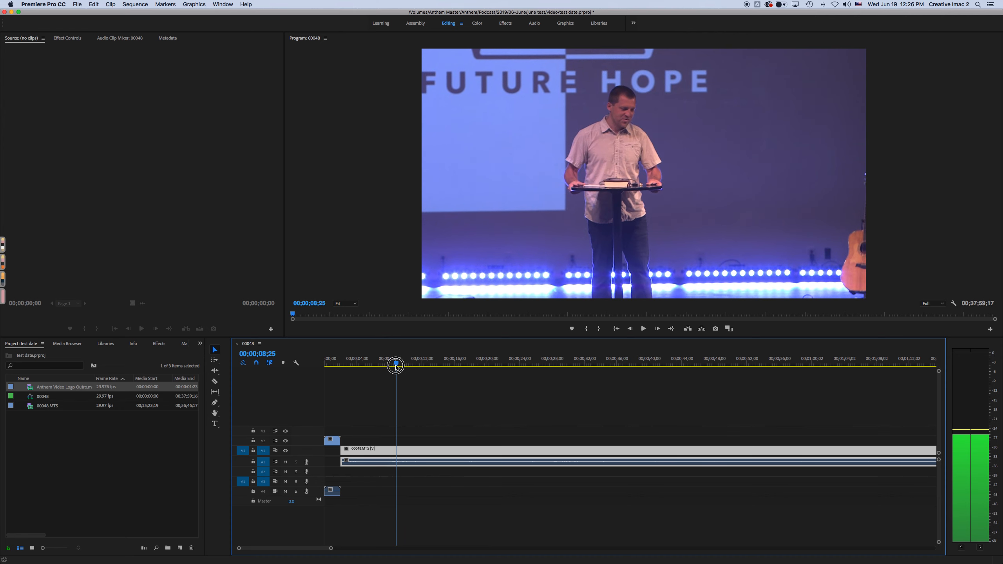
pyautogui.click(342, 453)
pyautogui.moveTo(342, 452)
pyautogui.mouseDown()
pyautogui.moveTo(398, 452)
pyautogui.moveTo(354, 451)
pyautogui.mouseUp()
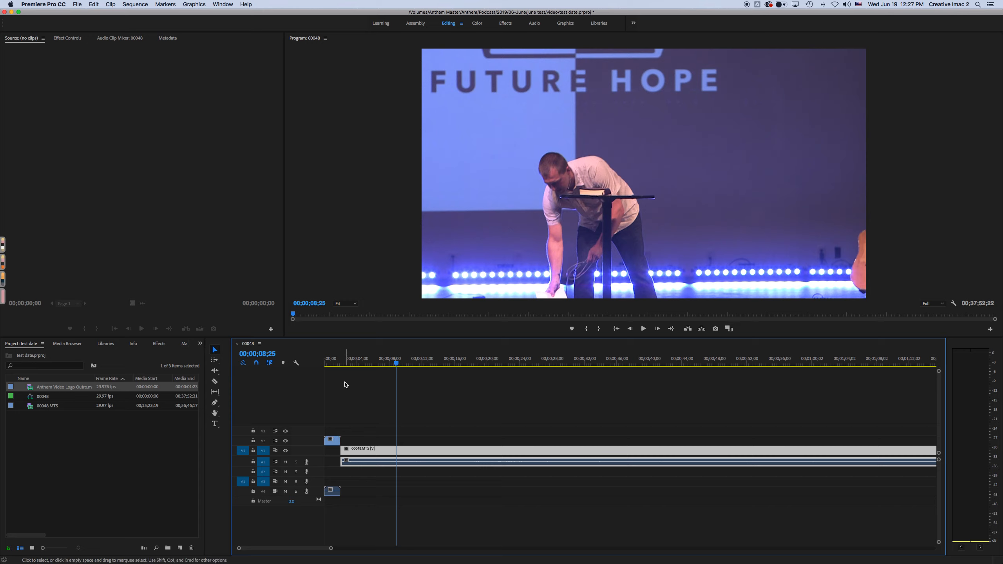
pyautogui.press('Up')
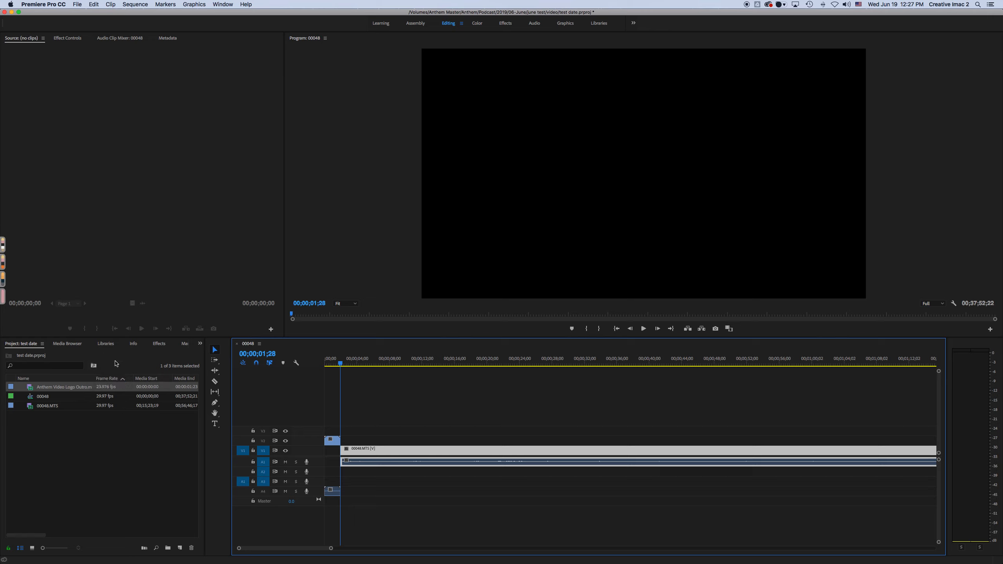
# - Add a Dip to Black transition to the start of the camera clip on V1 and play back the fade-in
pyautogui.click(158, 344)
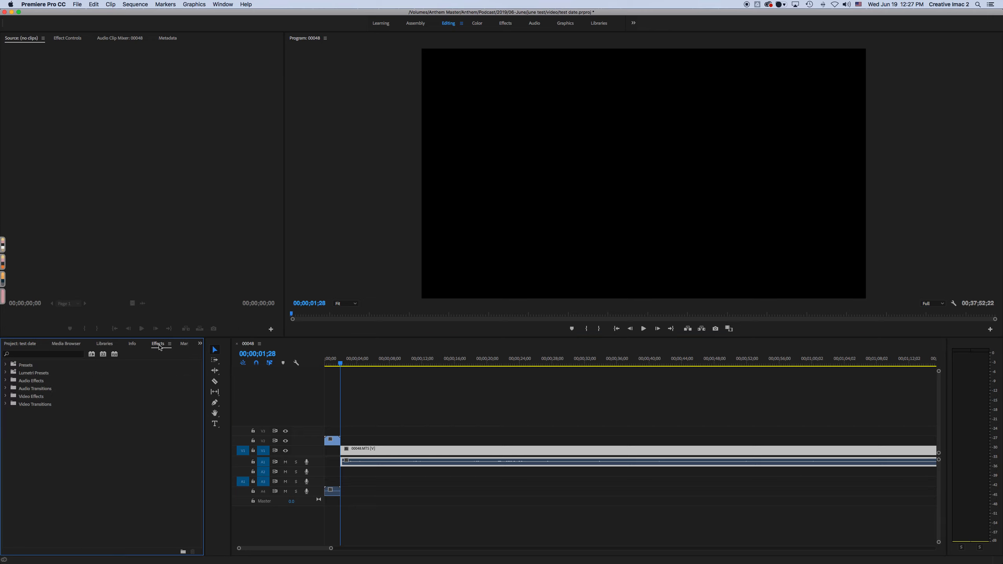
pyautogui.click(5, 405)
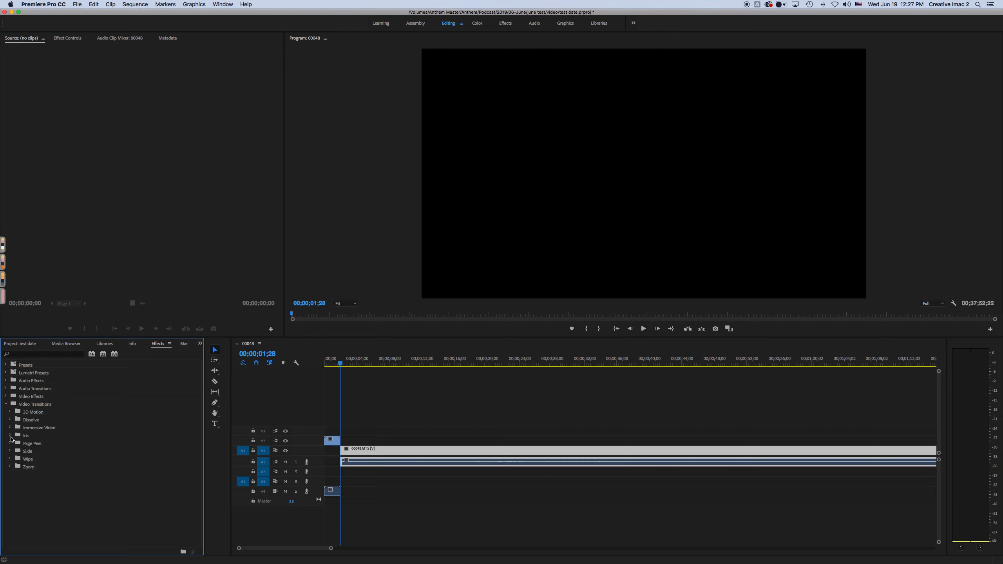
pyautogui.click(9, 420)
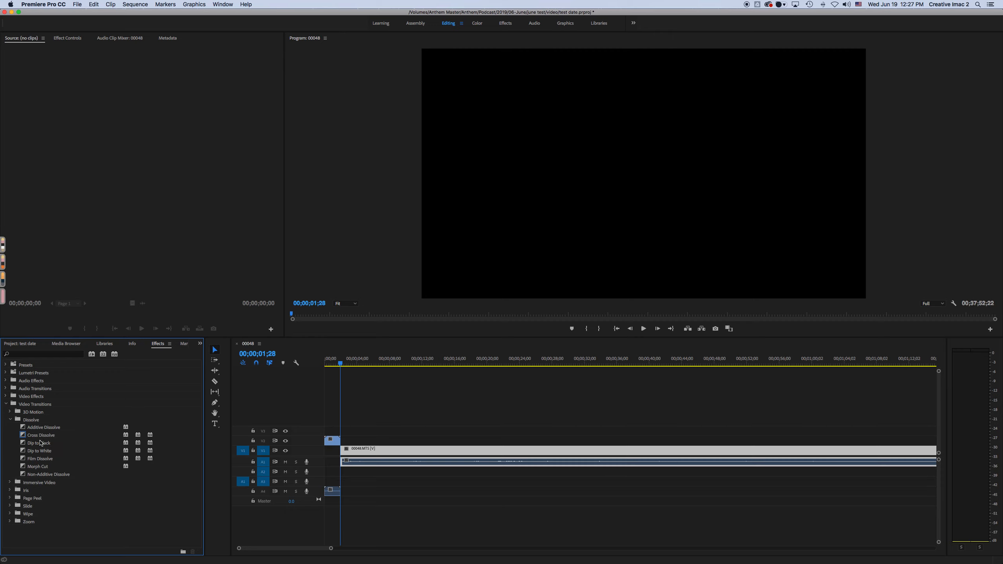
pyautogui.moveTo(24, 445); pyautogui.dragTo(344, 449)
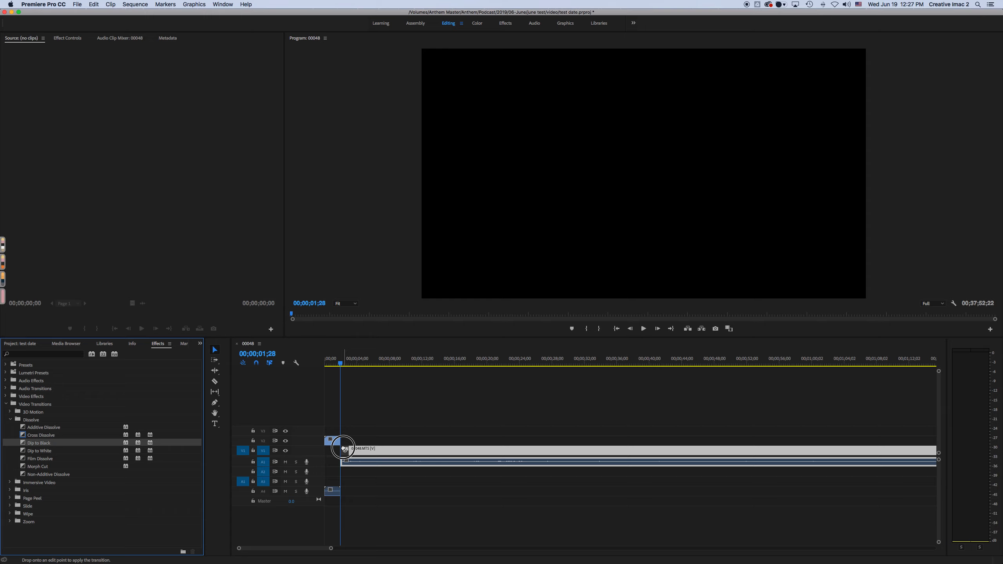
pyautogui.moveTo(344, 449); pyautogui.dragTo(346, 456)
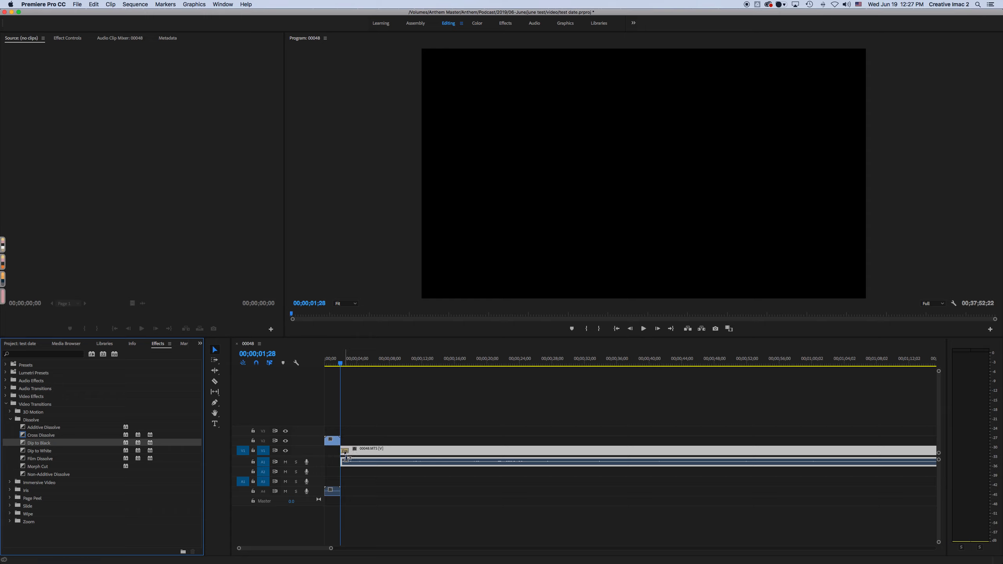
pyautogui.moveTo(340, 364); pyautogui.dragTo(334, 364)
pyautogui.press('space')
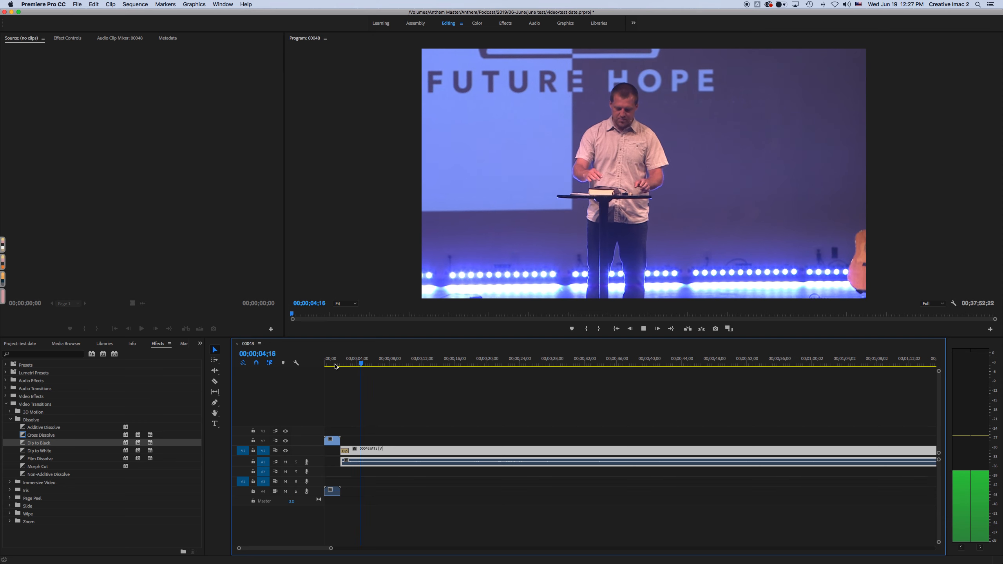
pyautogui.press('space')
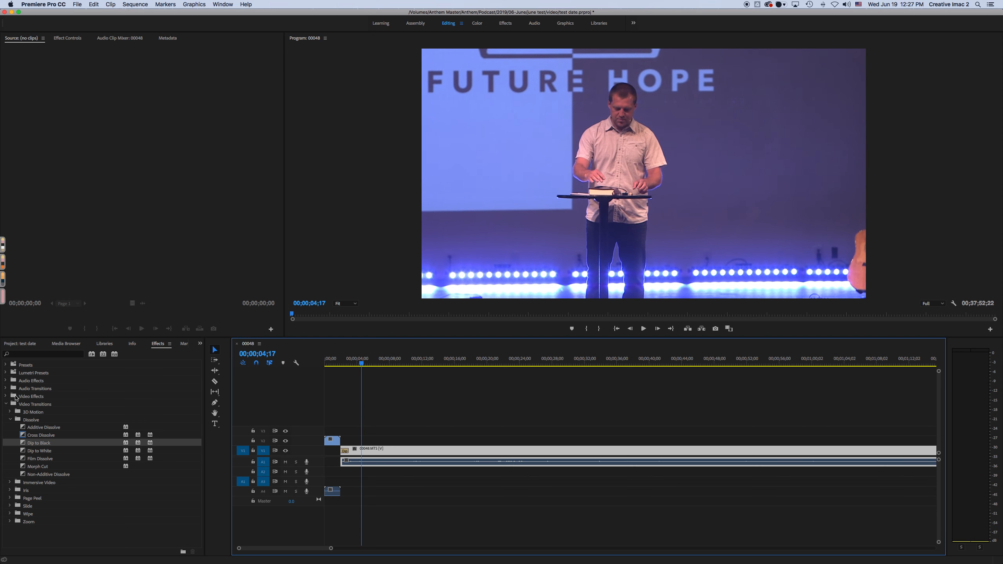
# - Add a Constant Power crossfade to the start of the camera clip's audio on A1 and play back the transition
pyautogui.click(6, 389)
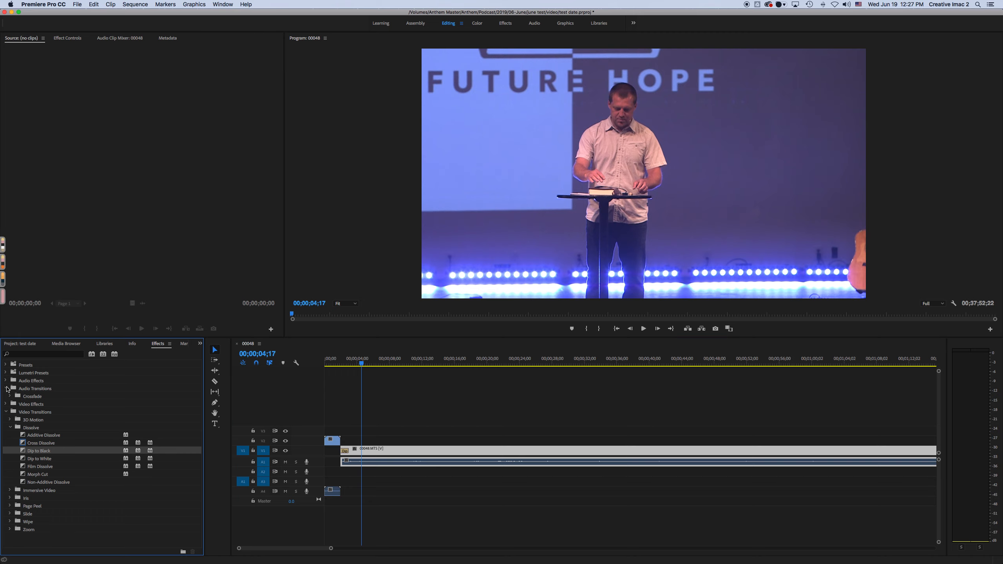
pyautogui.click(9, 427)
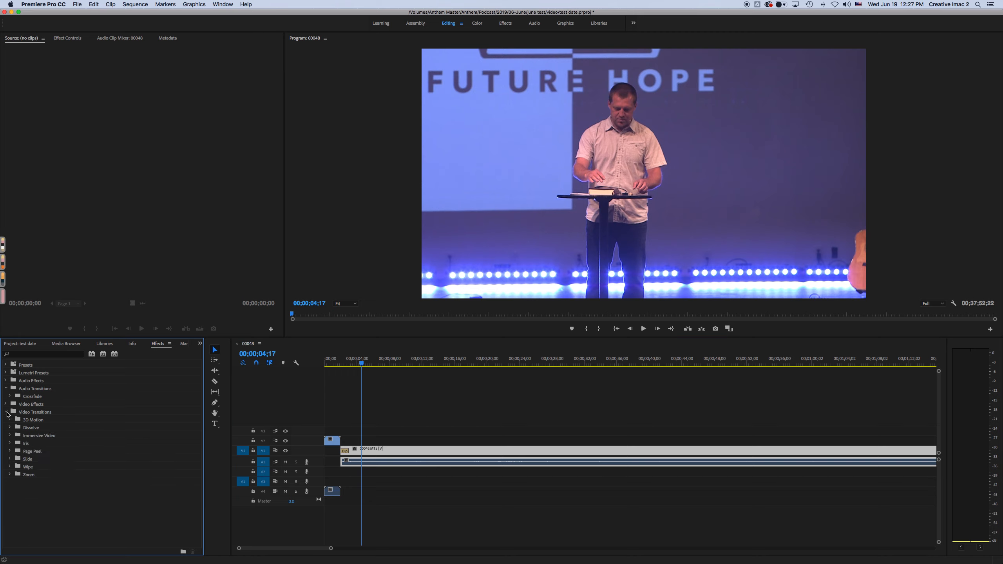
pyautogui.click(6, 412)
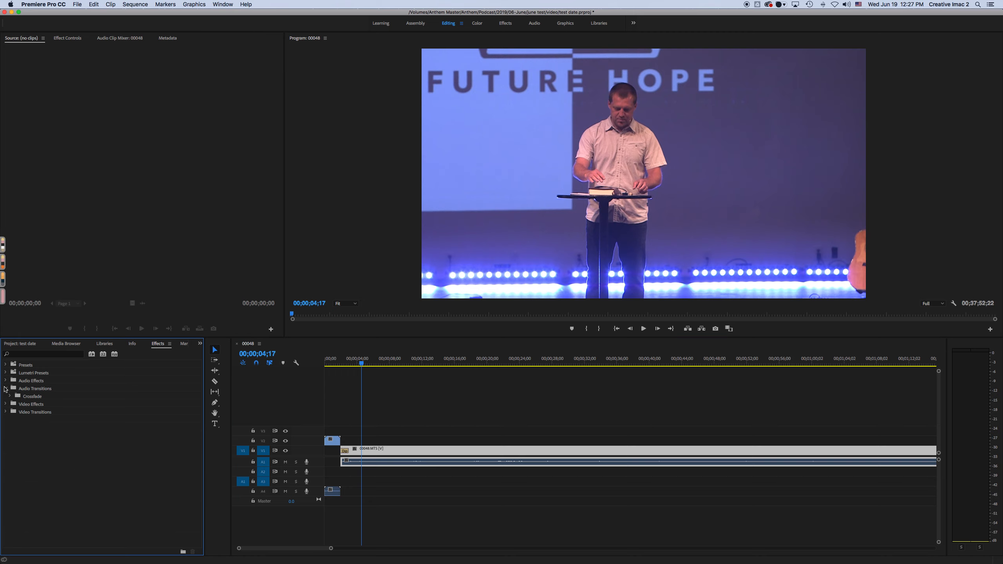
pyautogui.click(10, 396)
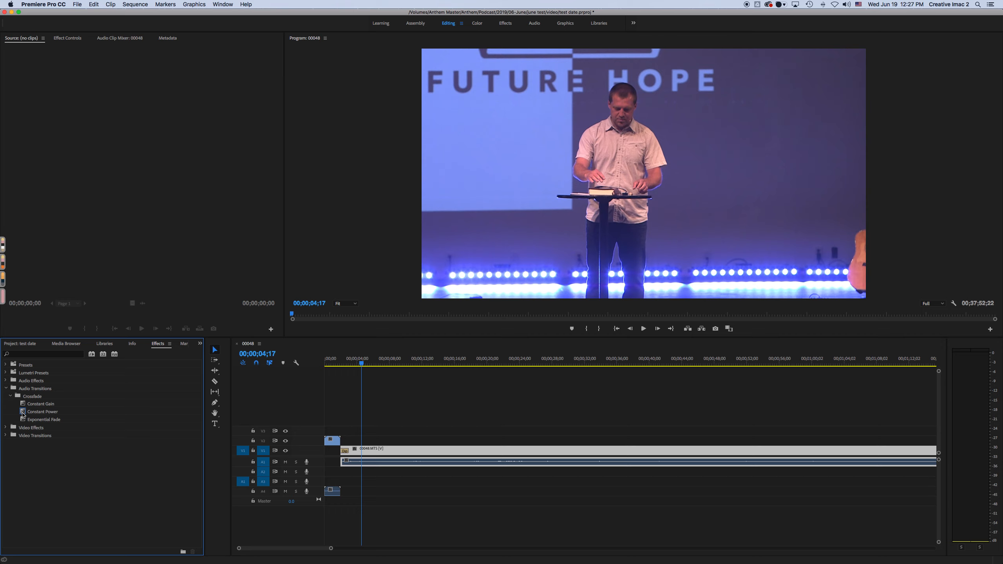
pyautogui.moveTo(23, 414); pyautogui.dragTo(345, 465)
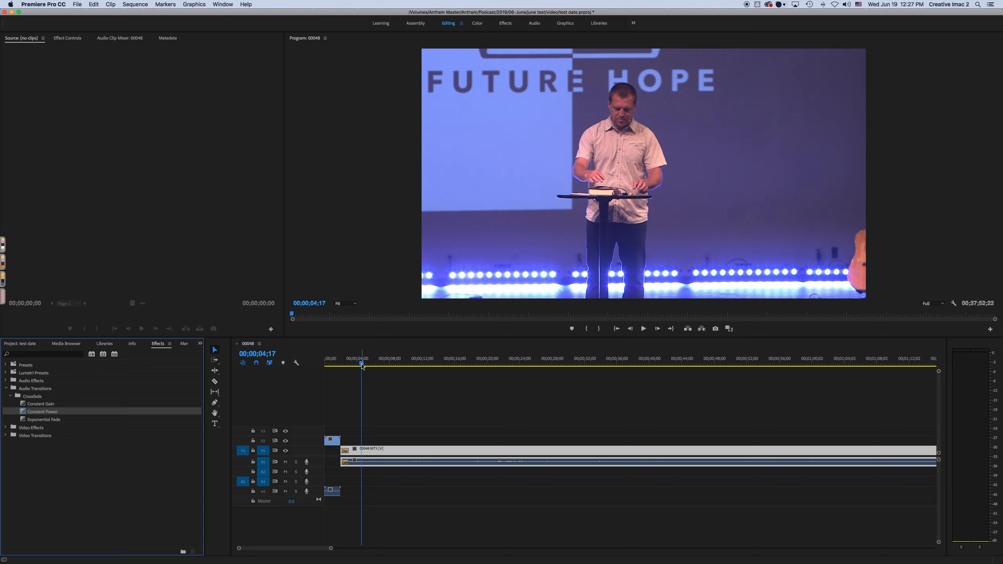
pyautogui.moveTo(362, 367); pyautogui.dragTo(340, 369)
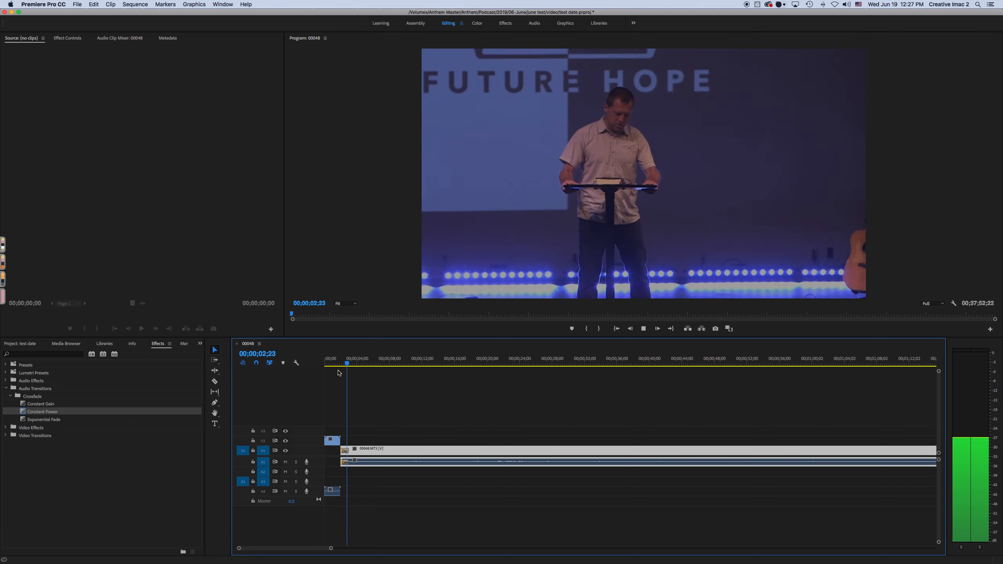
pyautogui.press('space')
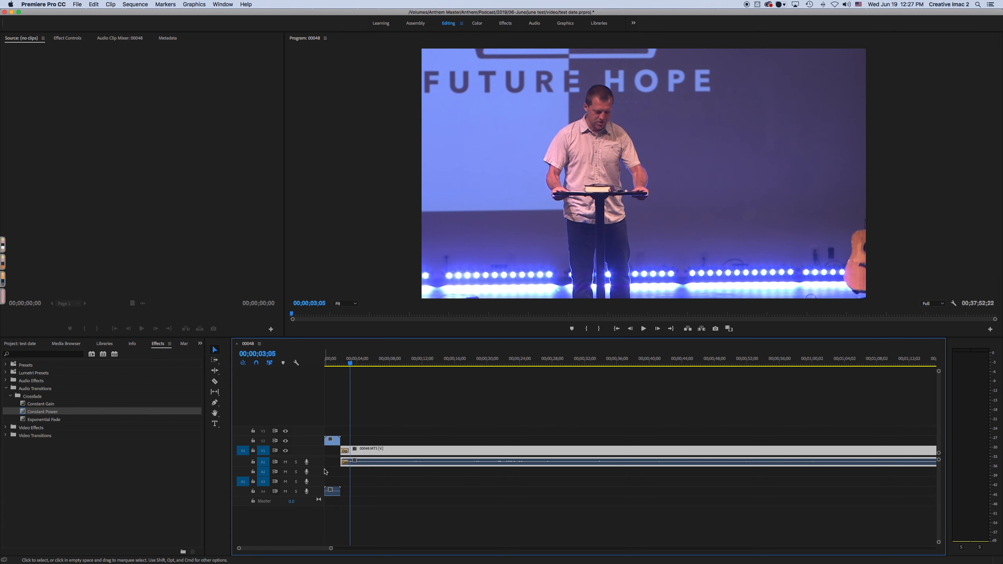
# - Enlarge audio track A1 to show the crossfade and play back the opening of the sequence with the fades
pyautogui.moveTo(319, 486); pyautogui.dragTo(358, 471)
pyautogui.click(349, 469)
pyautogui.click(336, 366)
pyautogui.press('space')
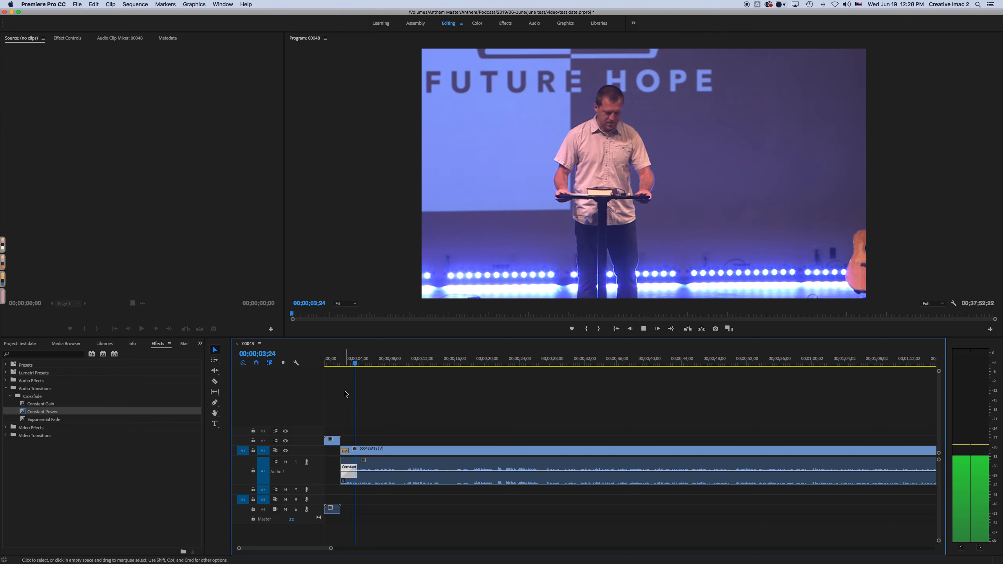
pyautogui.press('space')
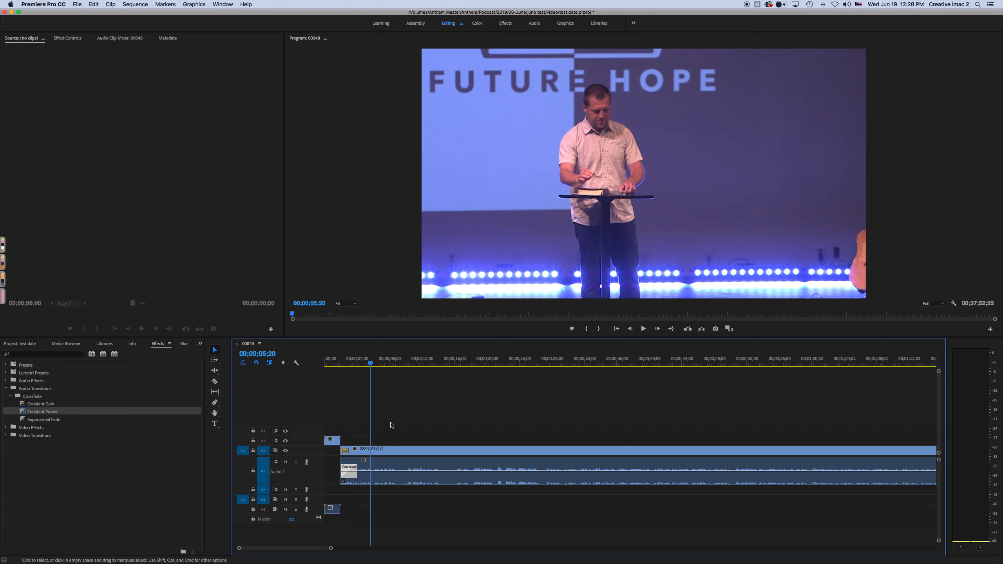
pyautogui.click(332, 364)
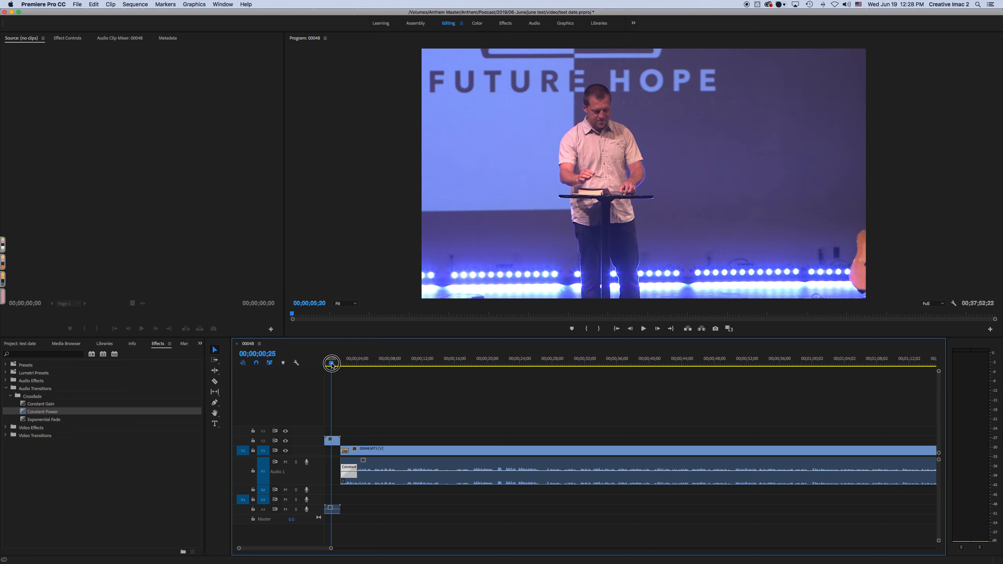
pyautogui.press('space')
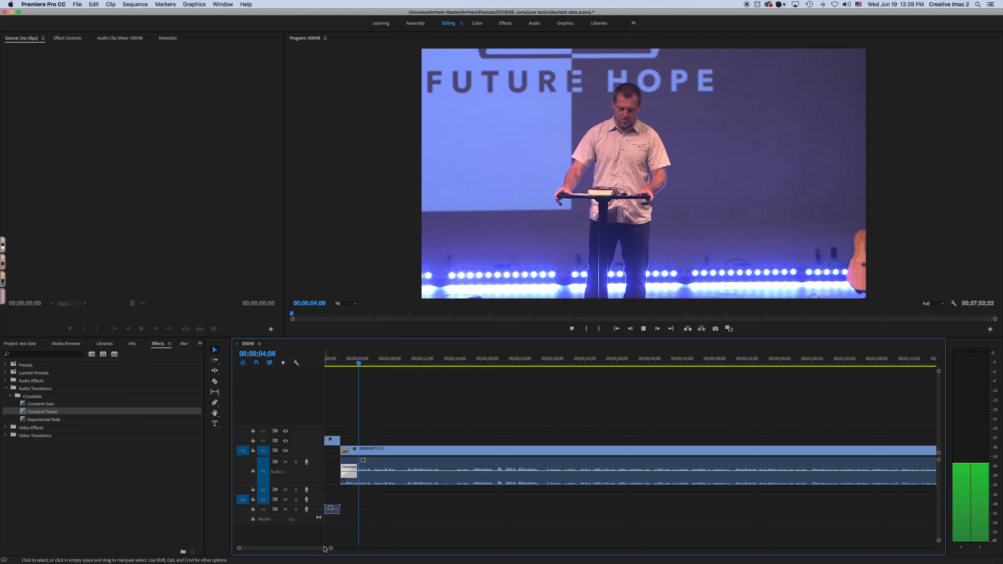
pyautogui.press('space')
# - Listen to the sermon around 00;01;22;28 and around 00;02;08;00 to check the speech level, parking the playhead at 00;02;10;20
pyautogui.moveTo(315, 552); pyautogui.dragTo(327, 552)
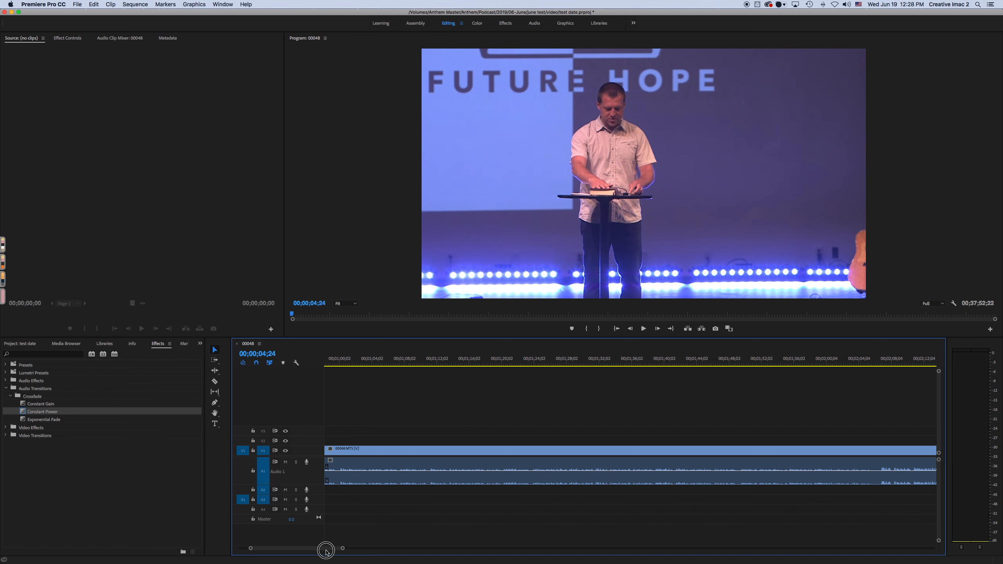
pyautogui.click(523, 361)
pyautogui.press('space')
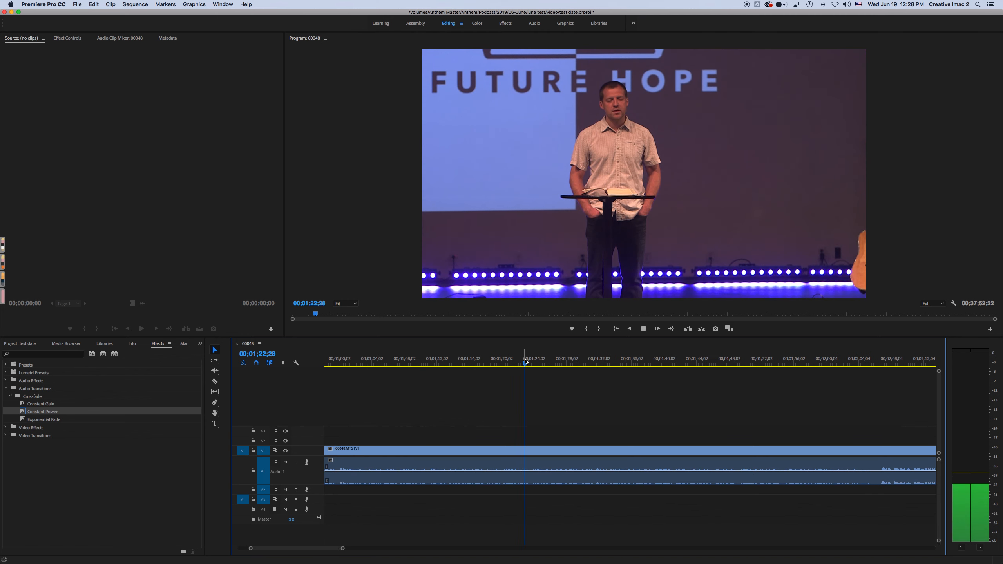
pyautogui.scroll(3, 673, 404)
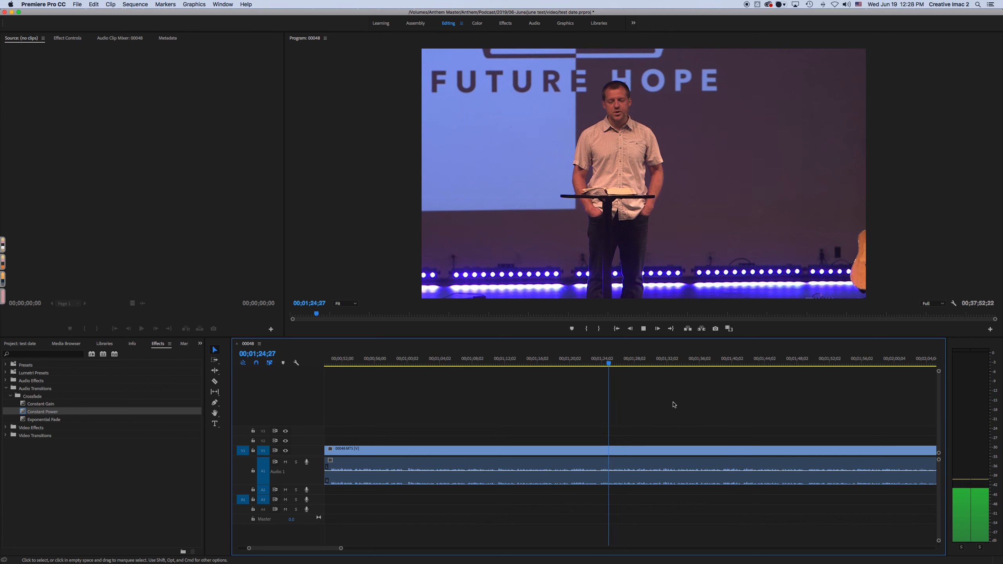
pyautogui.press('space')
pyautogui.scroll(-5, 677, 403)
pyautogui.scroll(-2, 676, 402)
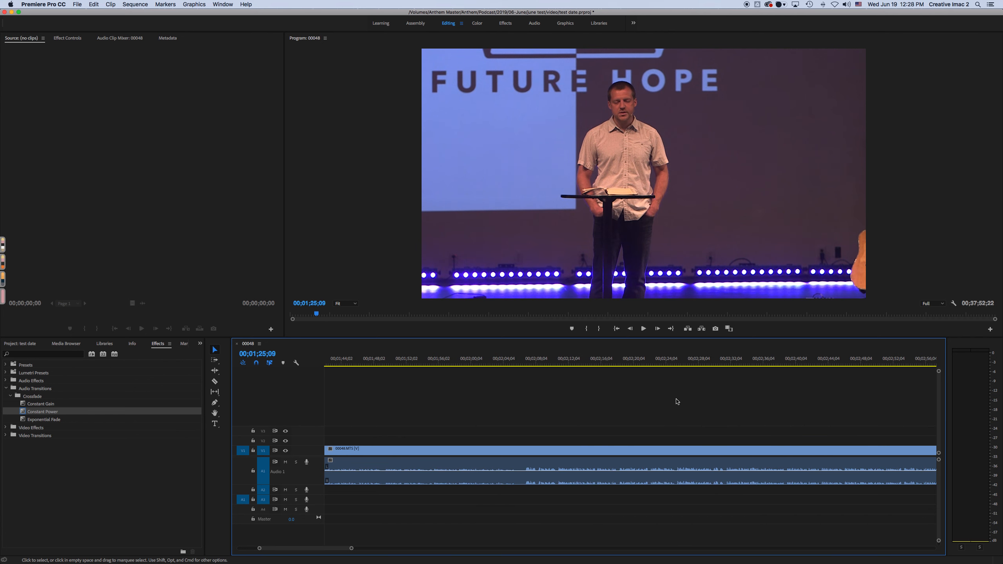
pyautogui.click(556, 362)
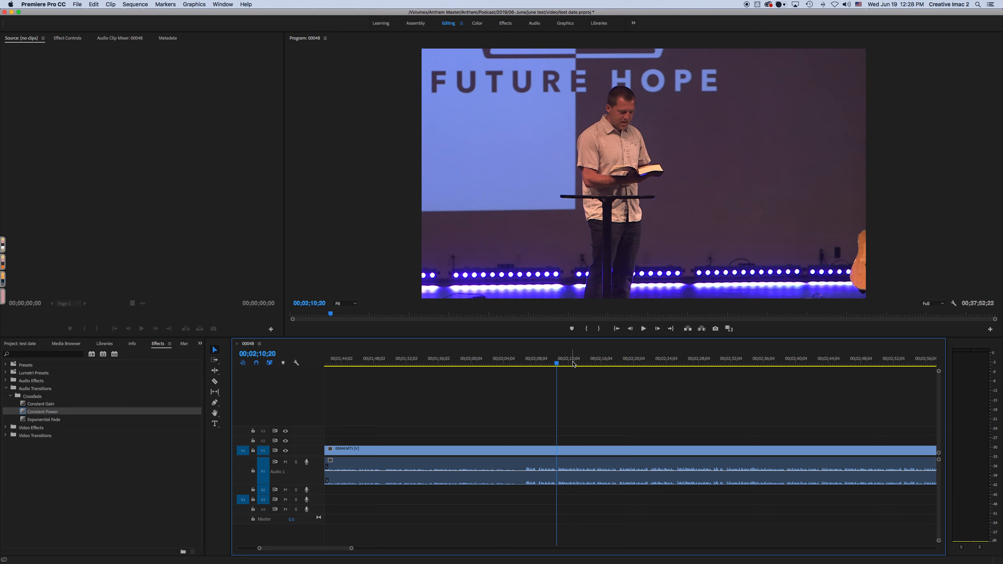
pyautogui.click(536, 369)
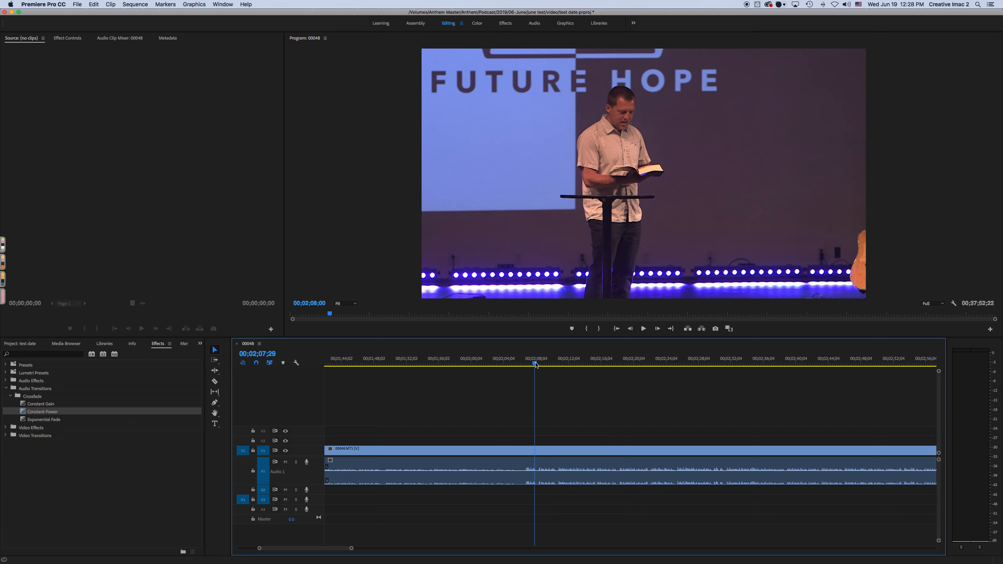
pyautogui.press('space')
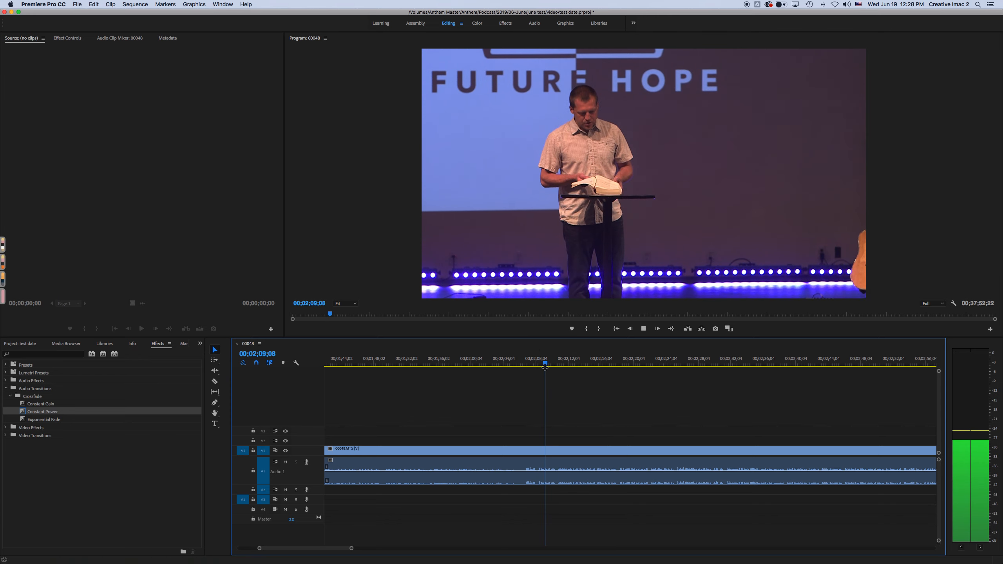
pyautogui.press('space')
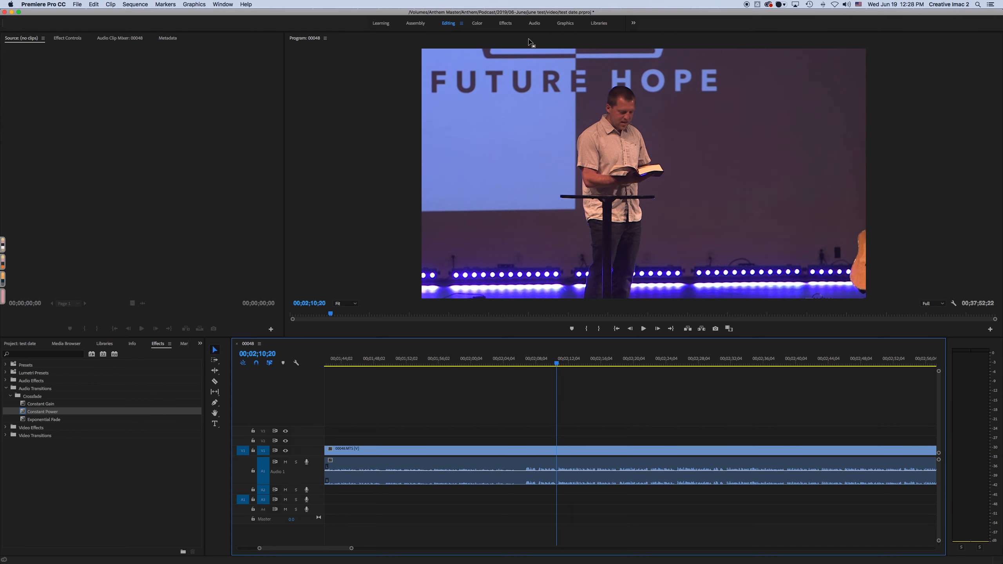
# - Switch to the Audio workspace and add the FabFilter Pro-C 2 VST mastering effect to Audio 1's second track effect slot
pyautogui.click(535, 24)
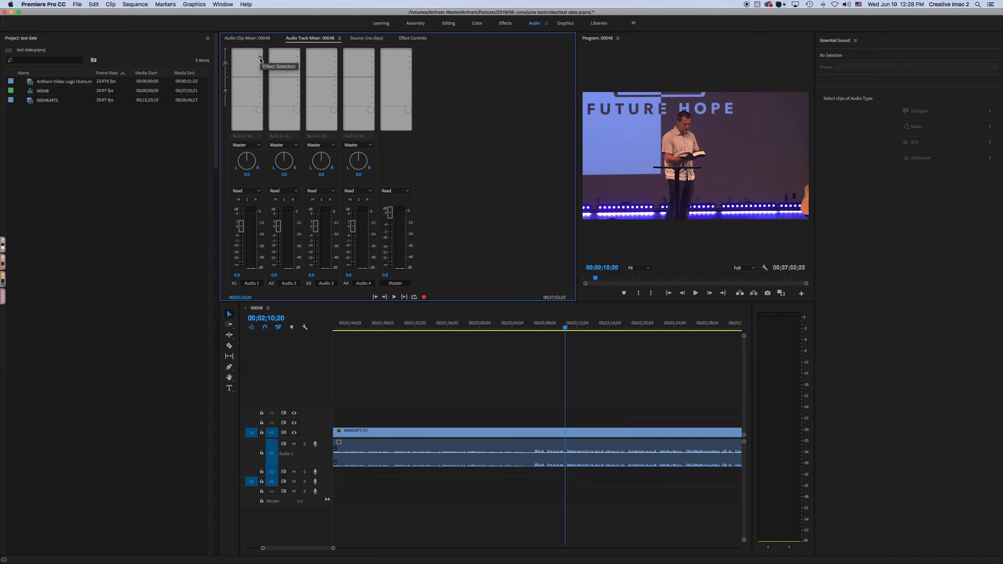
pyautogui.click(260, 57)
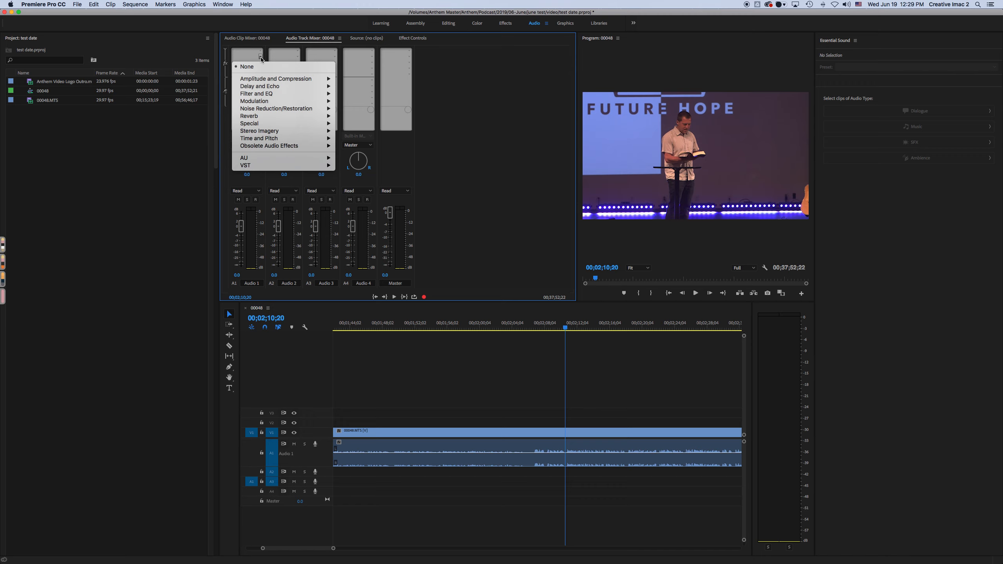
pyautogui.moveTo(273, 81)
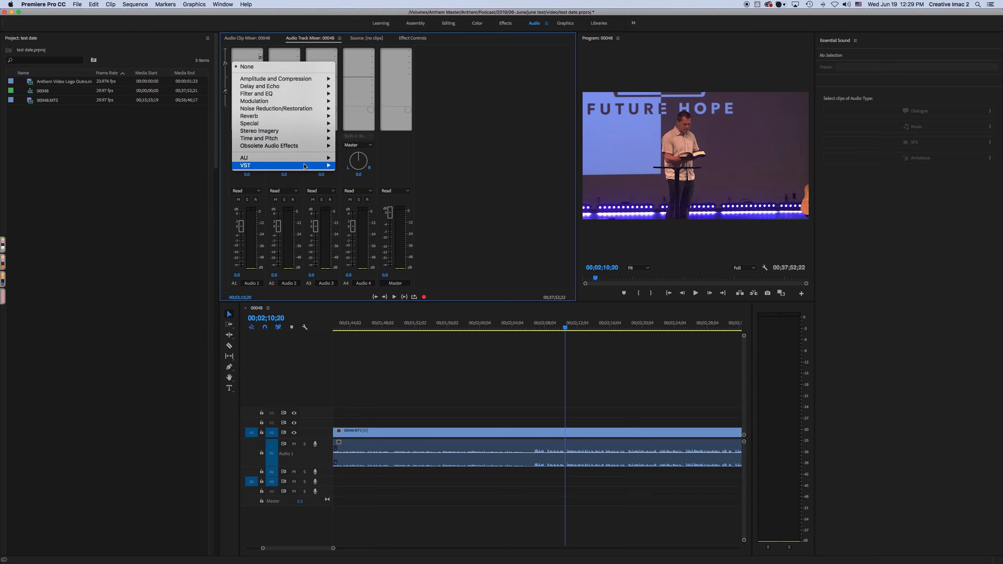
pyautogui.moveTo(305, 167)
pyautogui.moveTo(363, 166)
pyautogui.moveTo(414, 166)
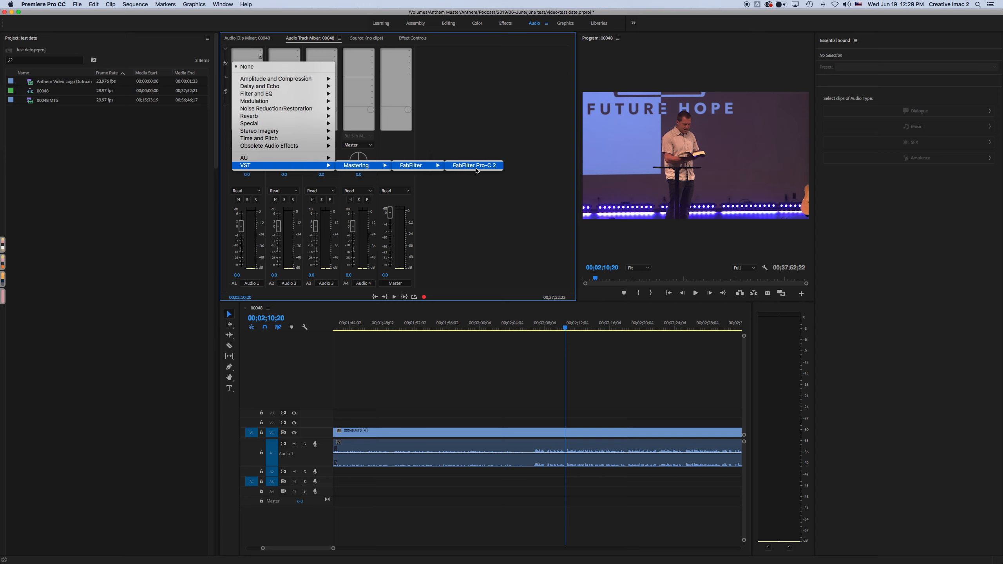
pyautogui.click(475, 166)
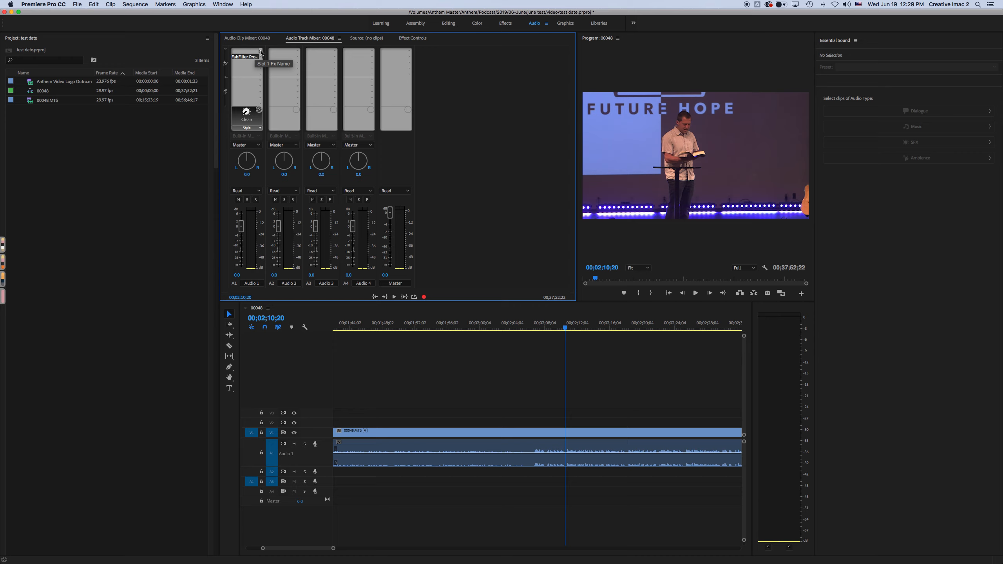
# - Add the Amplify effect to Audio 1's first effect slot, then open its effect editor and close it again
pyautogui.click(261, 52)
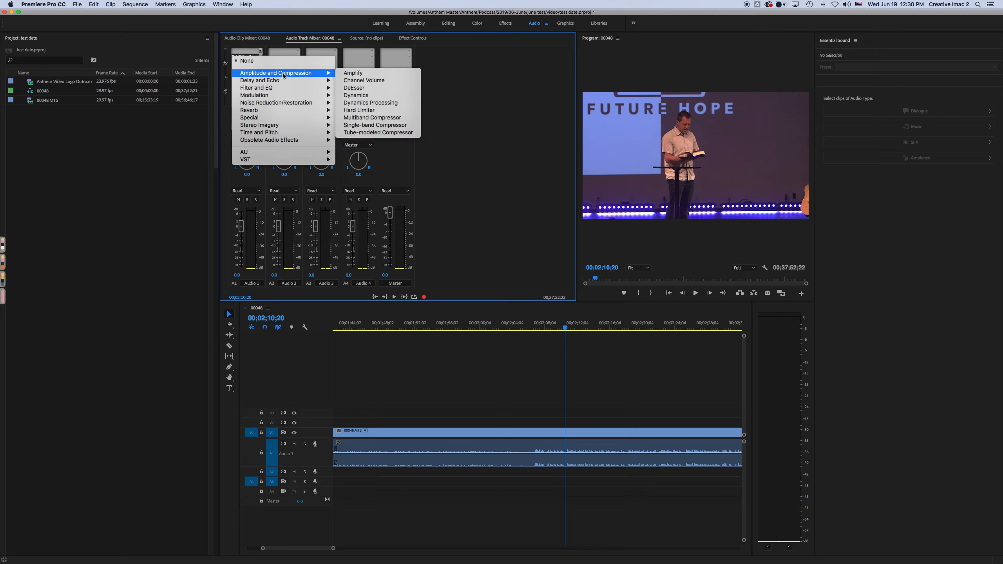
pyautogui.click(350, 74)
pyautogui.doubleClick(244, 51)
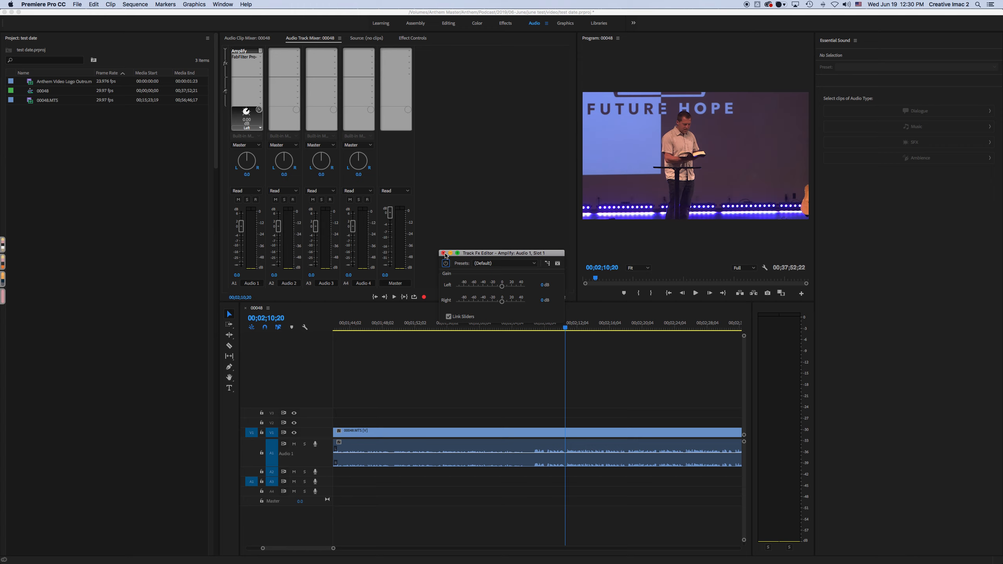
pyautogui.click(443, 253)
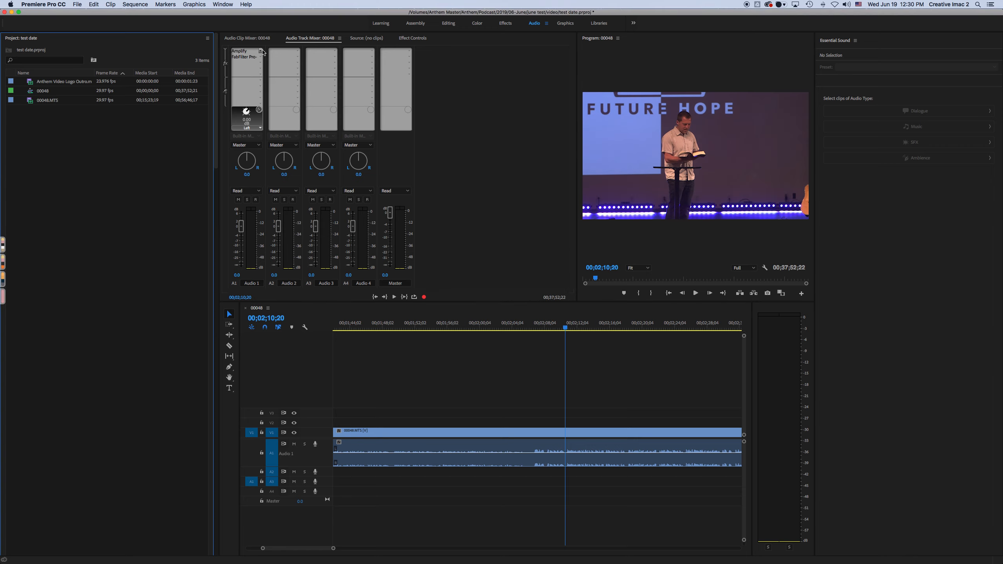
# - Remove the Amplify effect from Audio 1's first effect slot and open the FabFilter Pro-C 2 effect editor
pyautogui.click(260, 51)
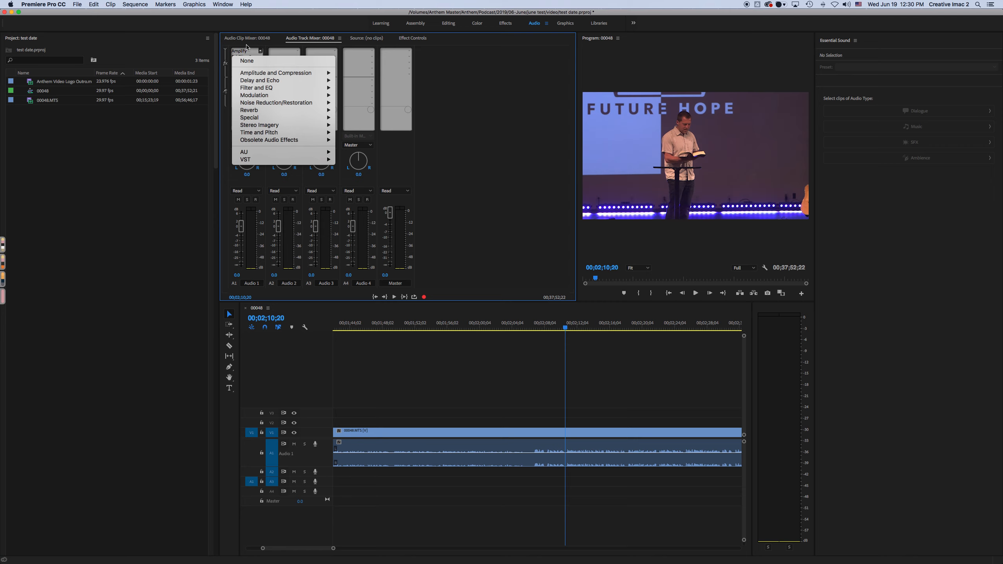
pyautogui.click(247, 60)
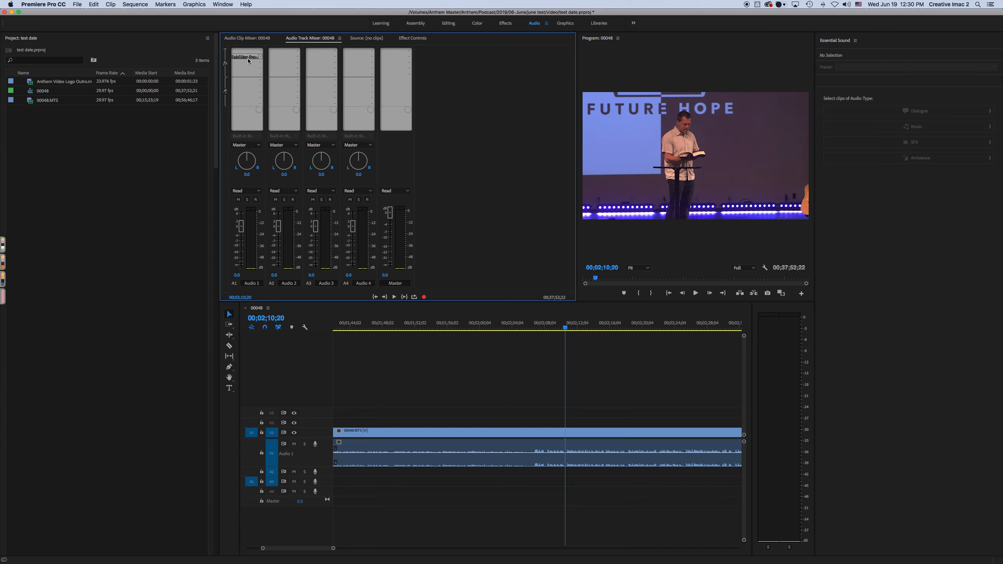
pyautogui.click(248, 60)
pyautogui.doubleClick(248, 59)
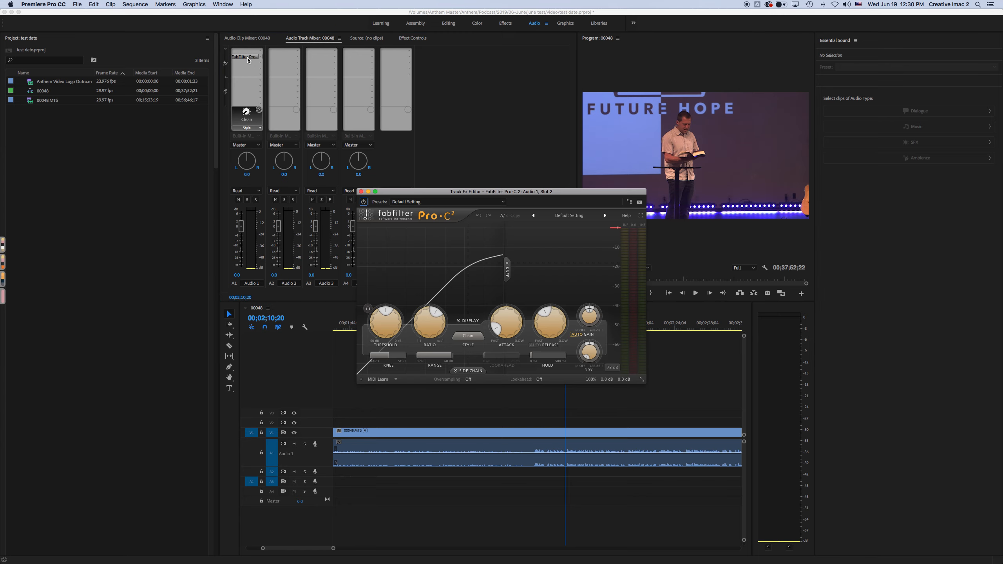
# - Load the Total Control bM vocals preset in Pro-C 2 during playback and move the effect editor clear of the timeline
pyautogui.press('space')
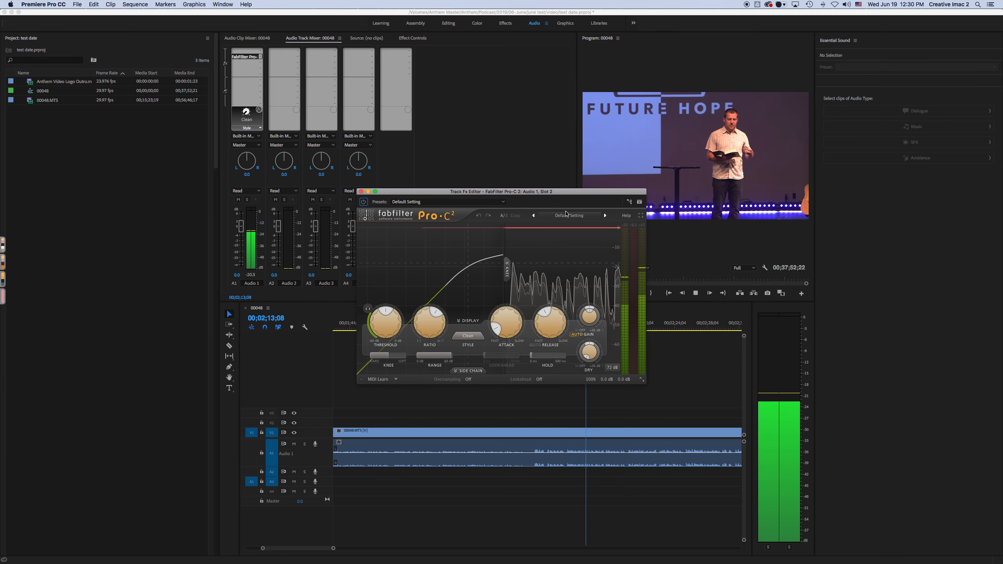
pyautogui.click(572, 215)
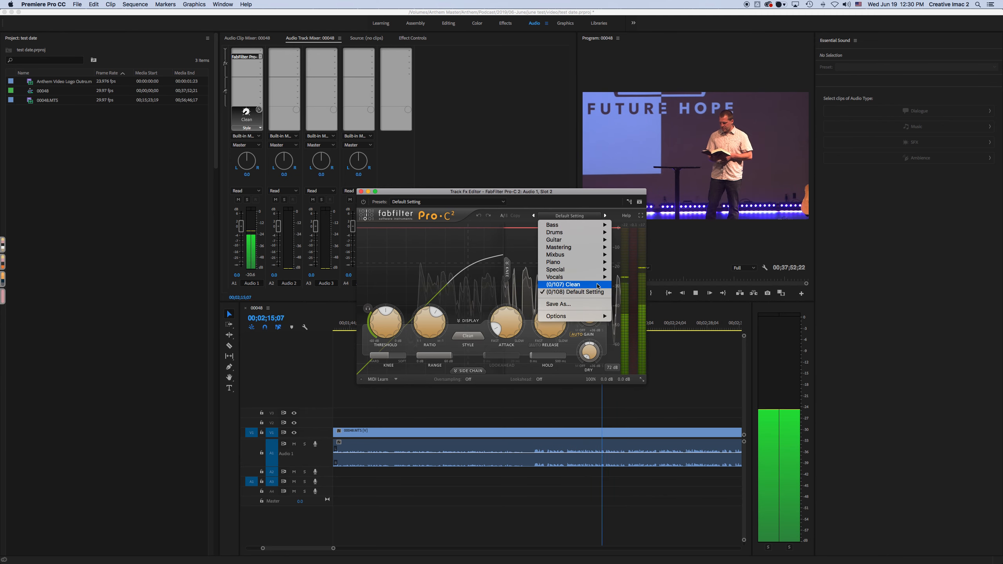
pyautogui.moveTo(572, 277)
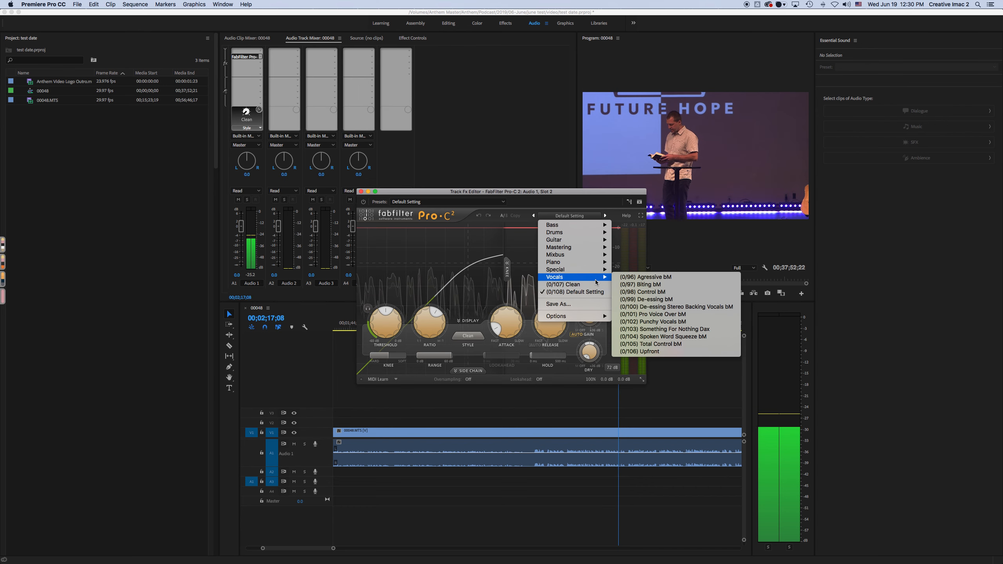
pyautogui.click(651, 344)
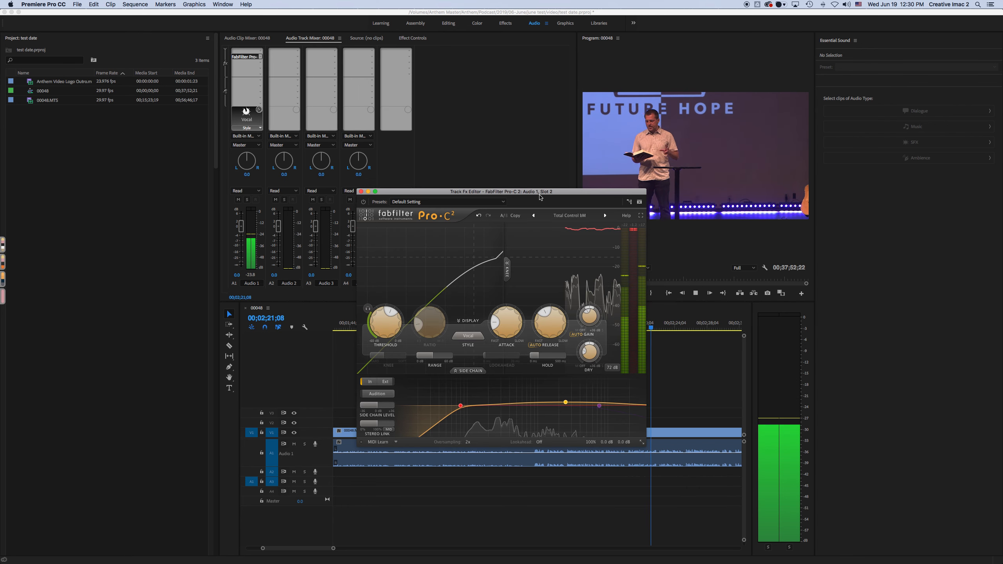
pyautogui.moveTo(544, 194); pyautogui.dragTo(549, 81)
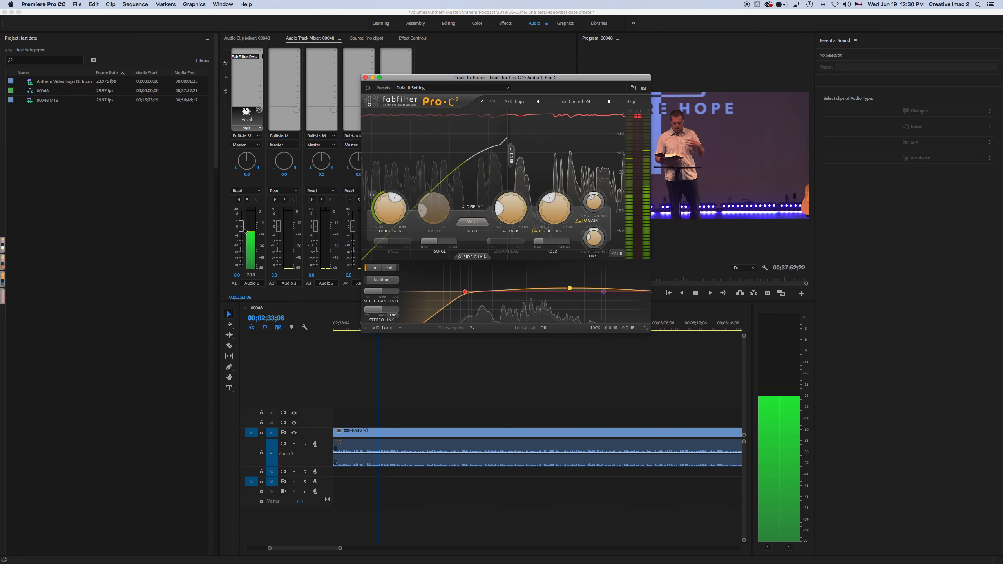
# - Raise Audio 1's track volume to 0.9 dB, try the compressor's output gain knob during playback, and close the effect editor
pyautogui.moveTo(242, 227); pyautogui.dragTo(244, 226)
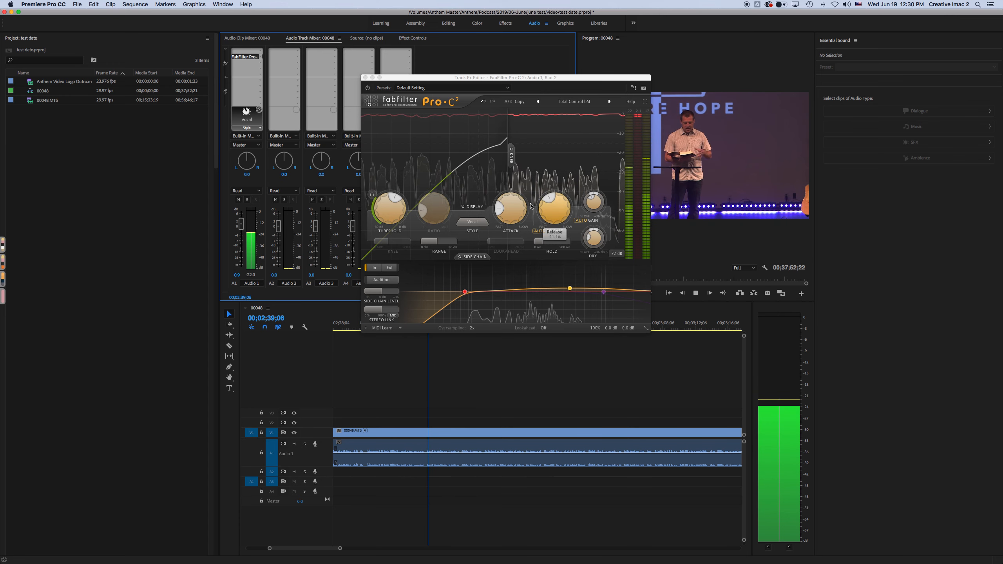
pyautogui.moveTo(596, 206)
pyautogui.moveTo(596, 206)
pyautogui.mouseDown()
pyautogui.moveTo(600, 174)
pyautogui.moveTo(595, 202)
pyautogui.mouseUp()
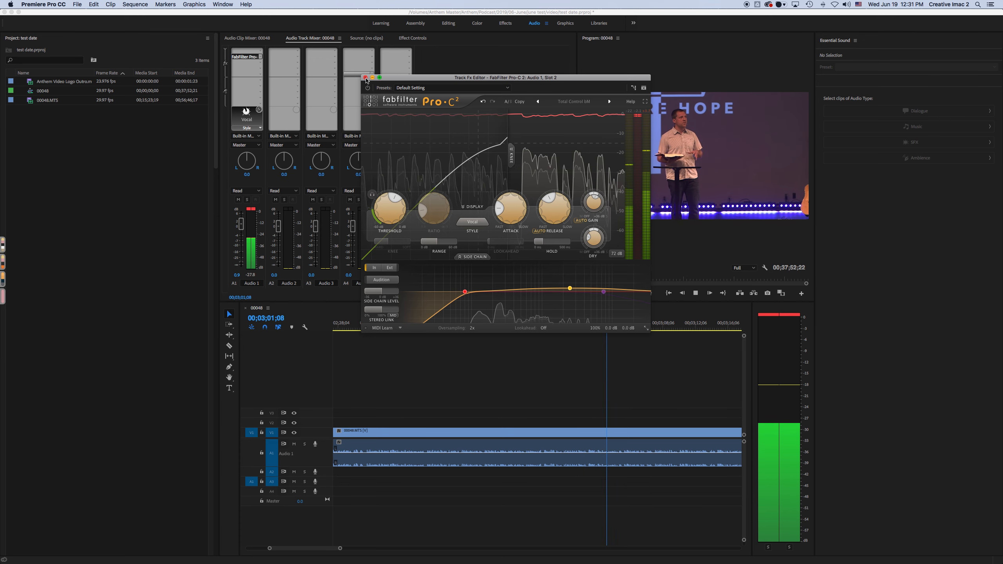
pyautogui.click(365, 77)
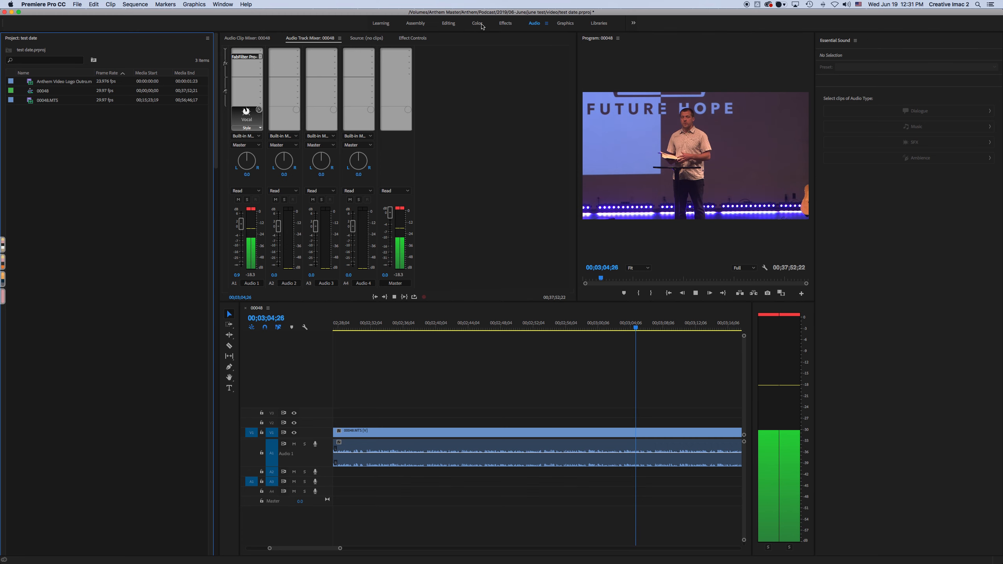
# - In the Color workspace, try the sermon clip's exposure, shift its temperature cooler with Lumetri Color, and return to the Editing workspace
pyautogui.click(477, 23)
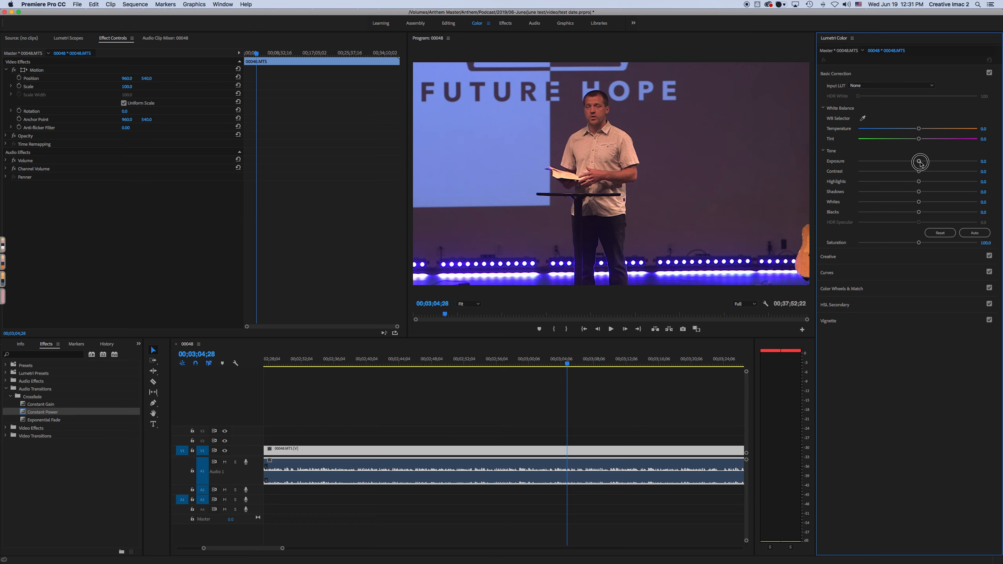
pyautogui.moveTo(920, 162)
pyautogui.mouseDown()
pyautogui.moveTo(911, 162)
pyautogui.moveTo(921, 162)
pyautogui.mouseUp()
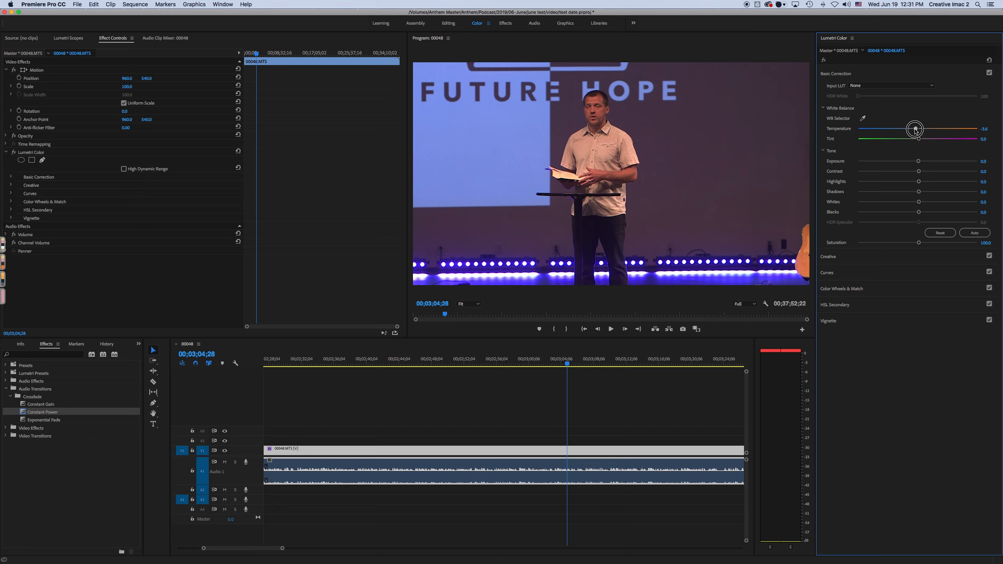
pyautogui.moveTo(916, 130); pyautogui.dragTo(903, 131)
pyautogui.click(448, 24)
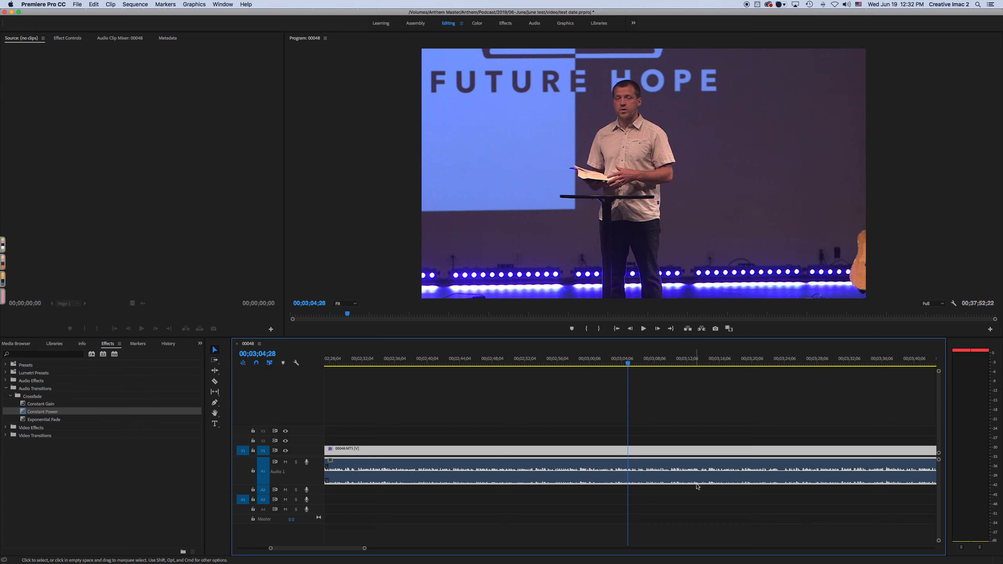
# - Go to the end of the sequence and play back the closing of the sermon from about 00;37;12;00
pyautogui.press('space')
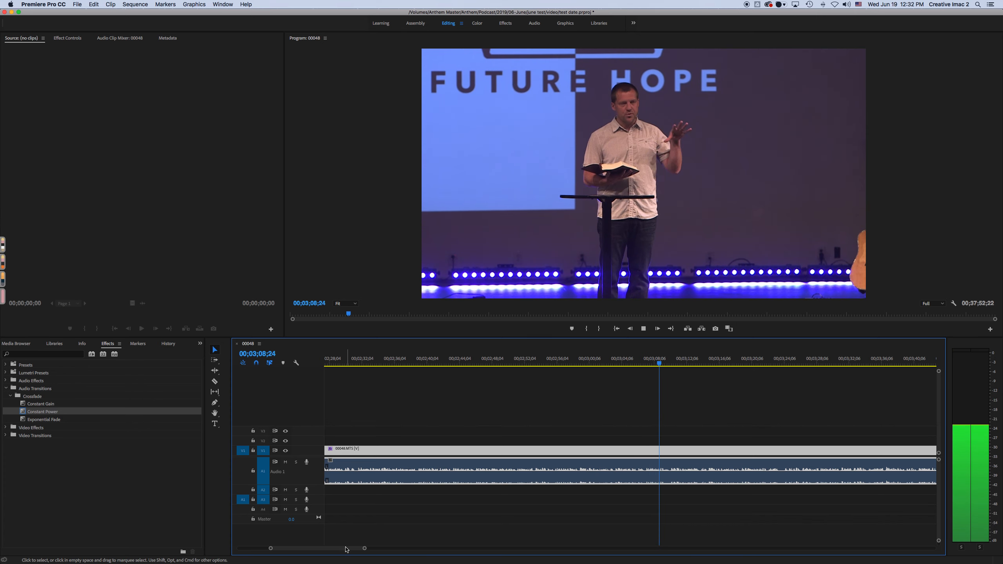
pyautogui.press('space')
pyautogui.moveTo(346, 549); pyautogui.dragTo(753, 548)
pyautogui.click(875, 366)
pyautogui.click(828, 365)
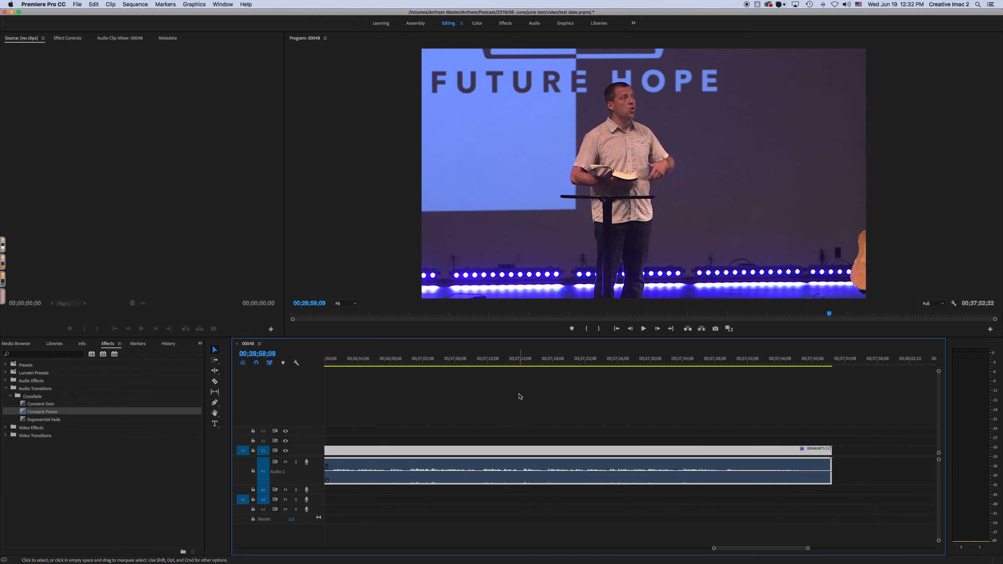
pyautogui.click(500, 364)
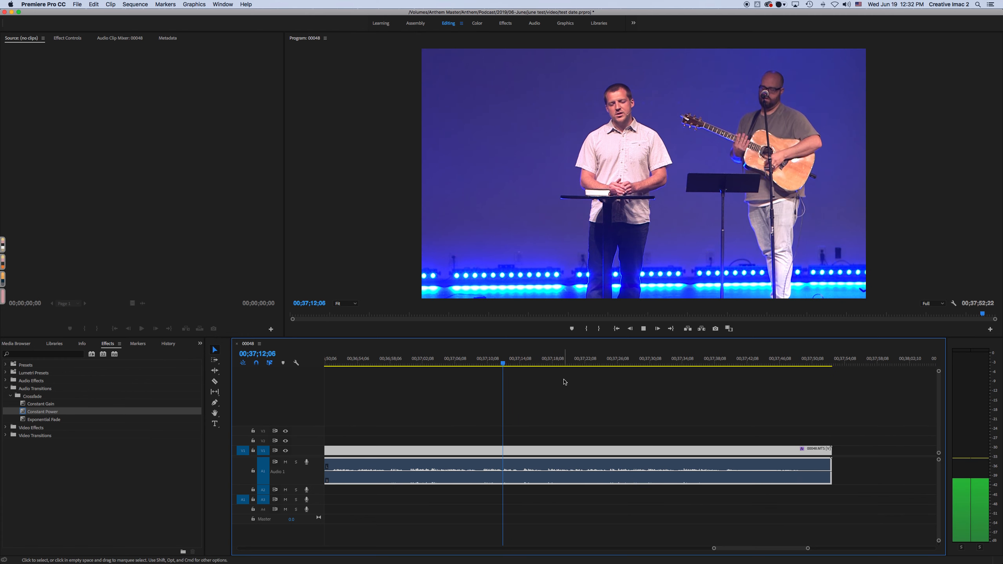
pyautogui.click(745, 364)
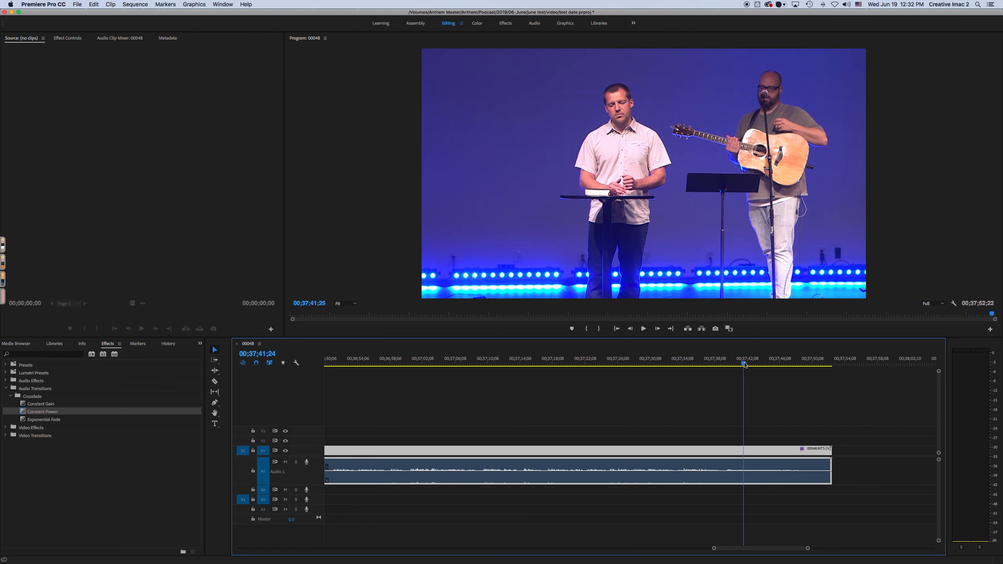
# - Find where the speaker finishes the closing and trim the end of the sermon clip to 00;37;42;14
pyautogui.moveTo(746, 365); pyautogui.dragTo(737, 365)
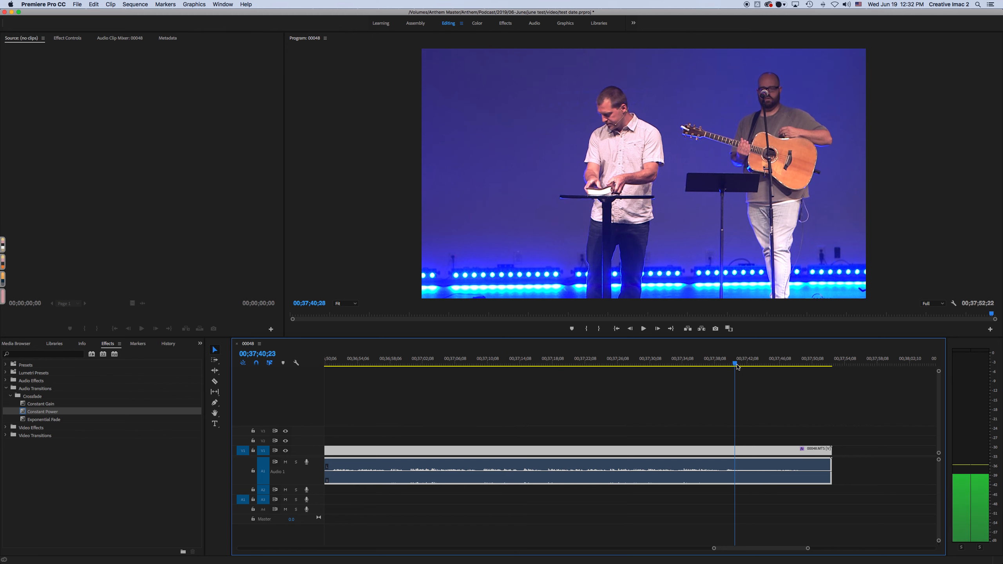
pyautogui.press('space')
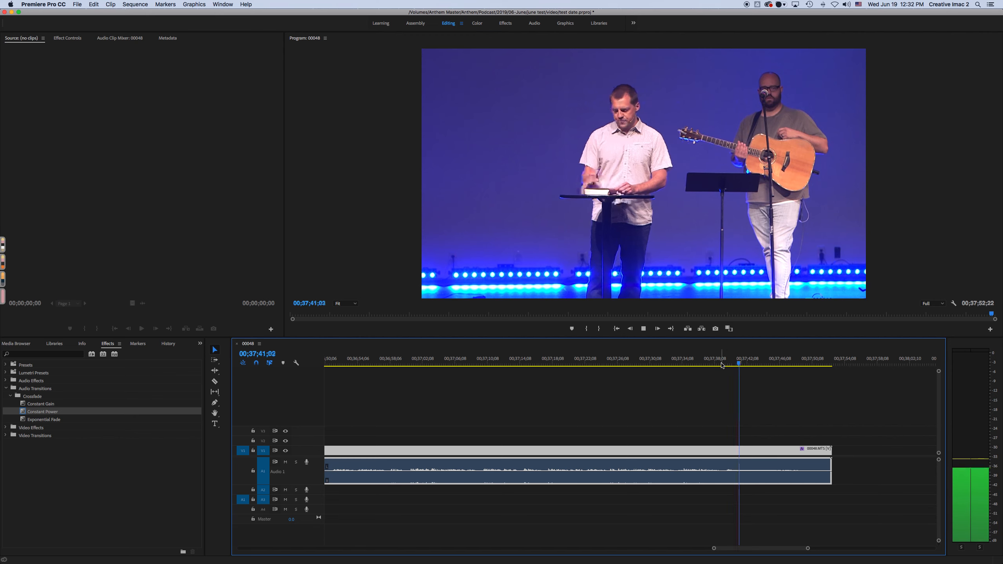
pyautogui.press('space')
pyautogui.click(707, 365)
pyautogui.press('space')
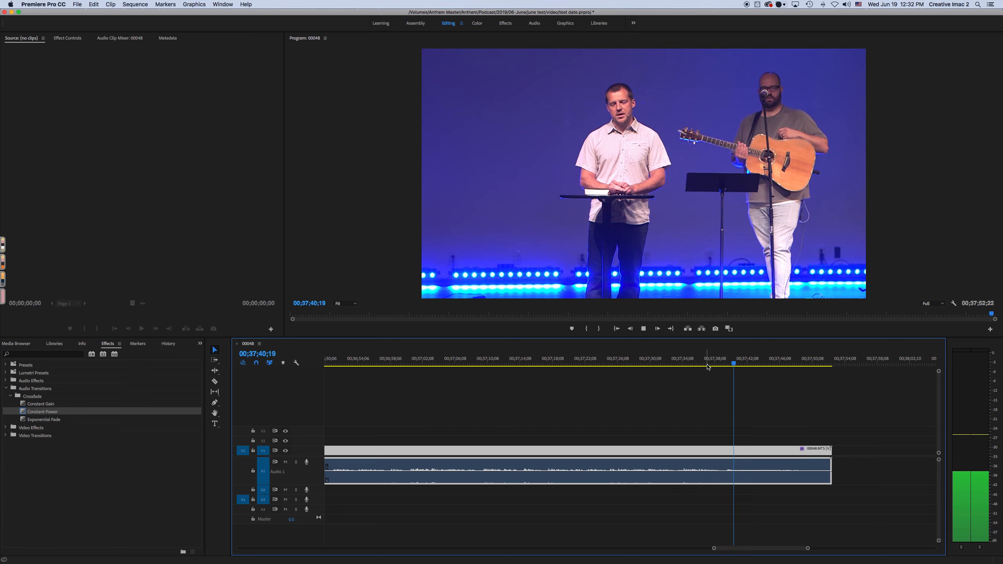
pyautogui.press('space')
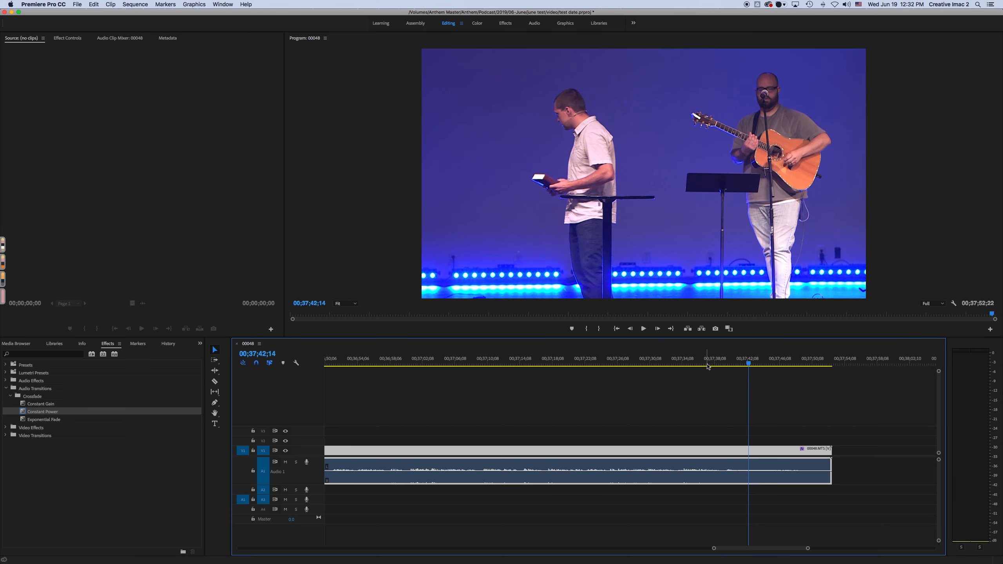
pyautogui.hscroll(-1, 774, 460)
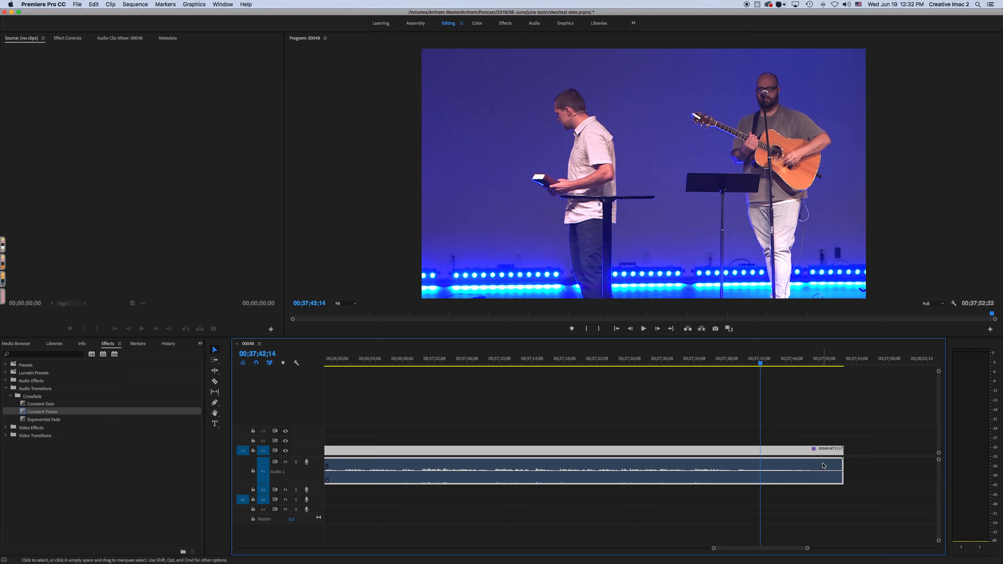
pyautogui.moveTo(842, 465); pyautogui.dragTo(762, 464)
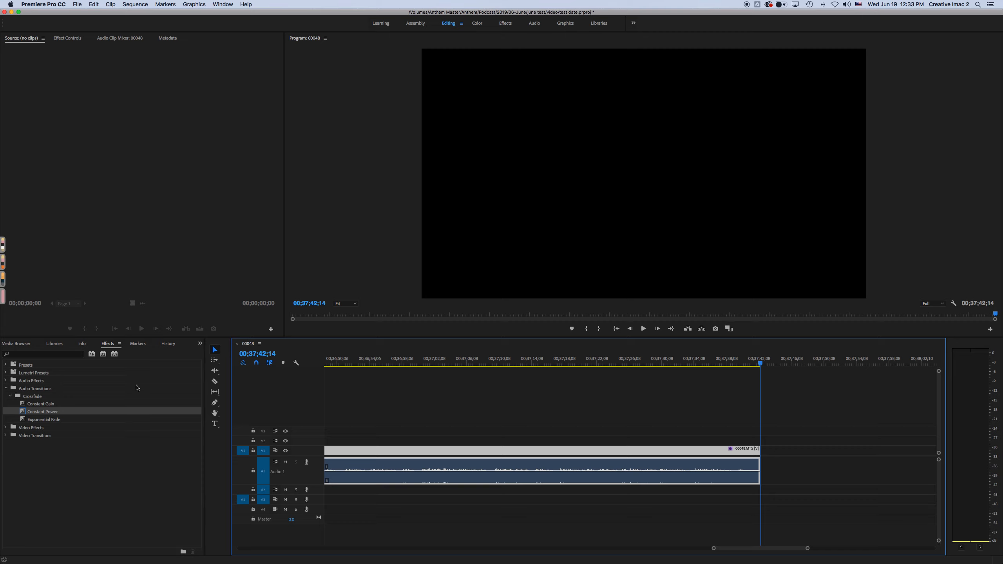
# - Place the Anthem Video Logo Outro clip from the project on track V2, starting where the sermon clip ends
pyautogui.click(20, 345)
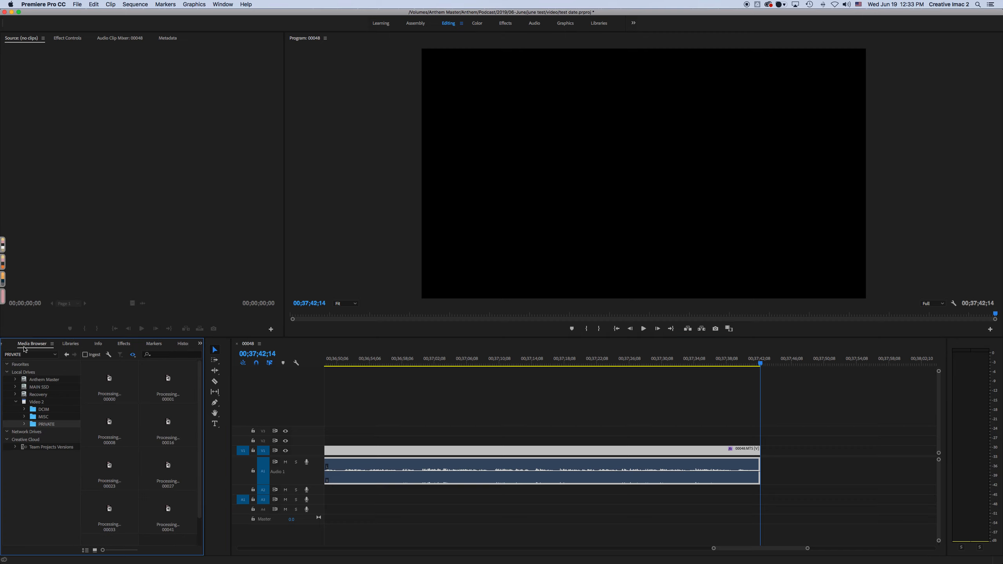
pyautogui.scroll(1, 37, 345)
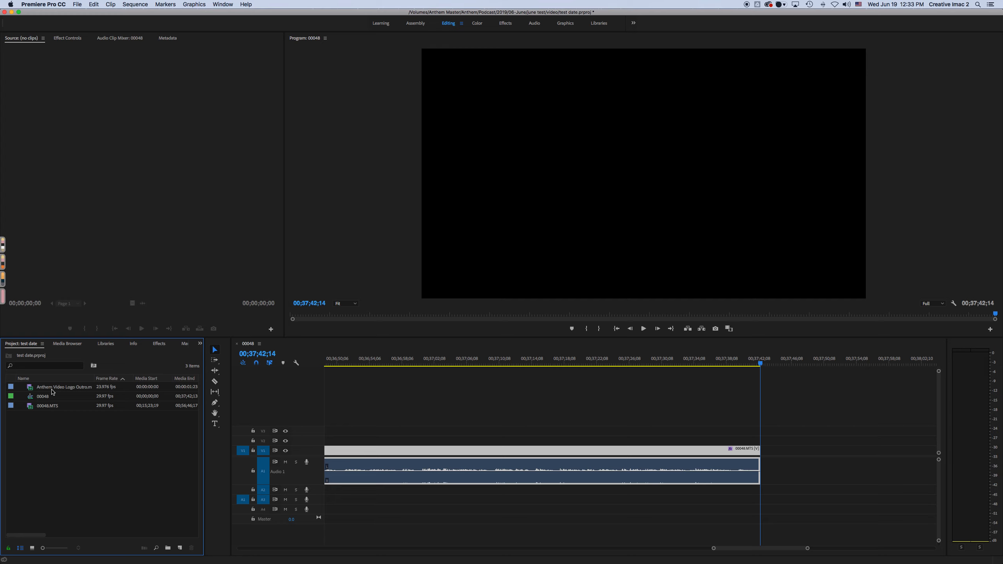
pyautogui.moveTo(52, 391); pyautogui.dragTo(754, 442)
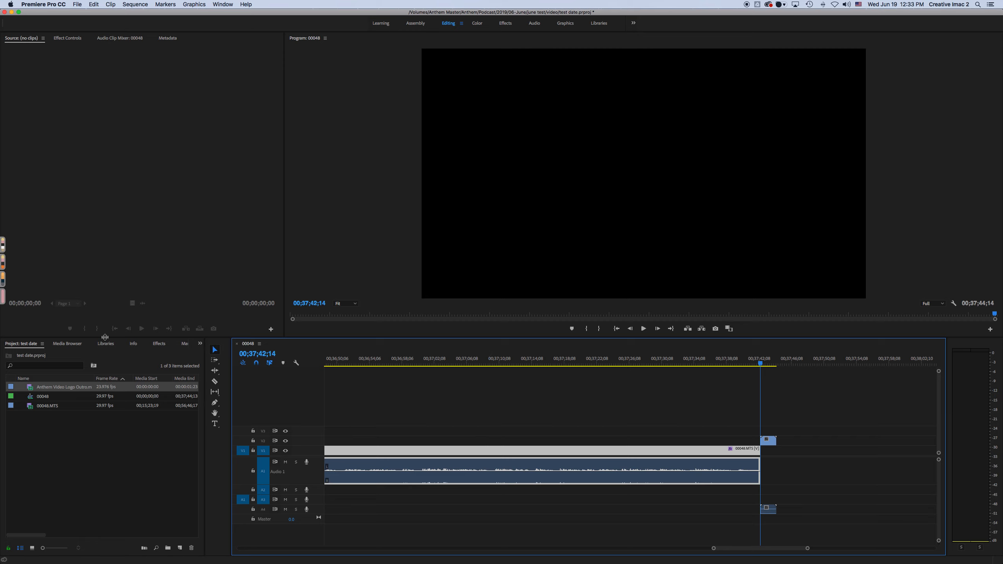
# - Apply a Constant Power crossfade to the end of the sermon audio and play back the fade-out
pyautogui.click(159, 344)
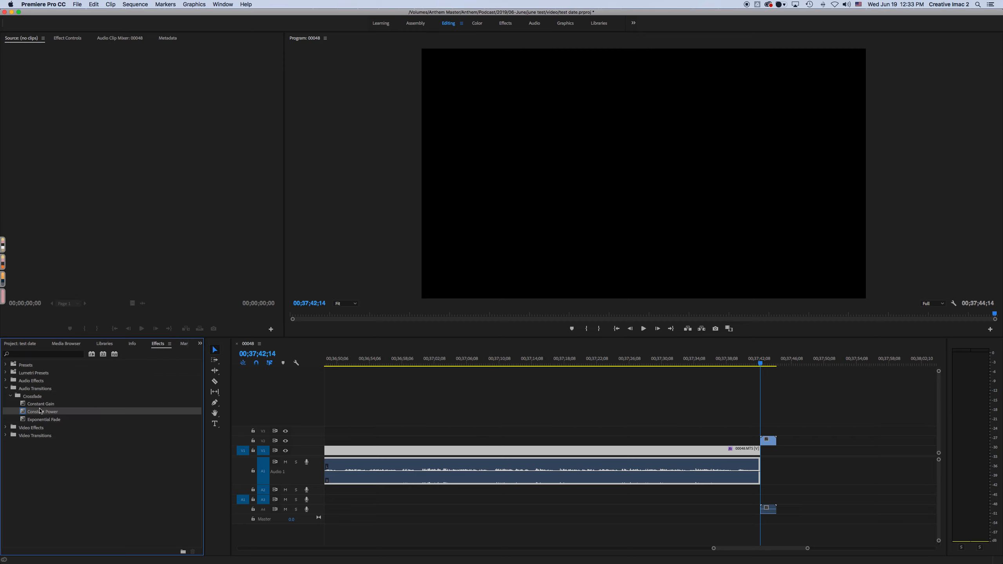
pyautogui.moveTo(29, 413); pyautogui.dragTo(750, 468)
pyautogui.click(740, 364)
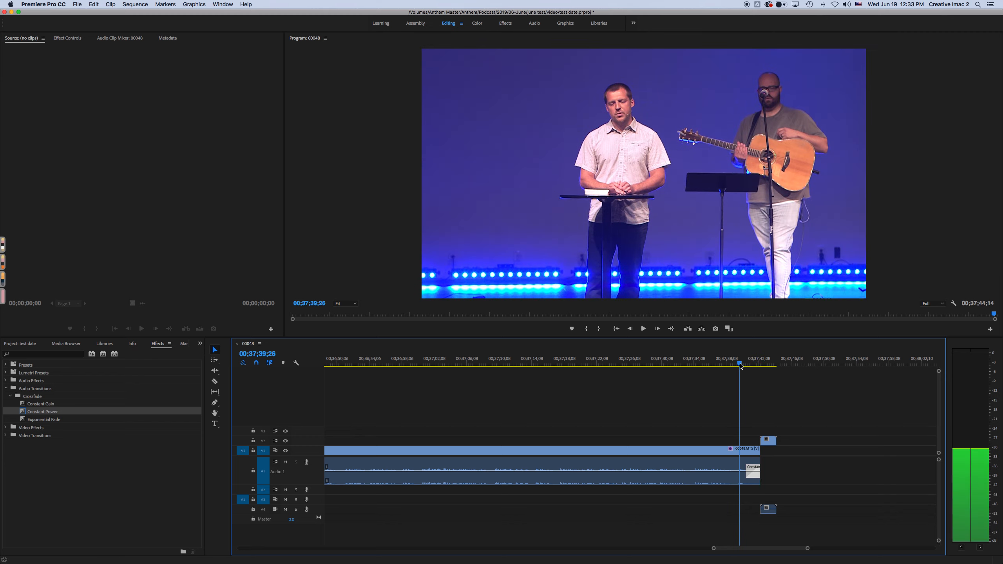
pyautogui.press('space')
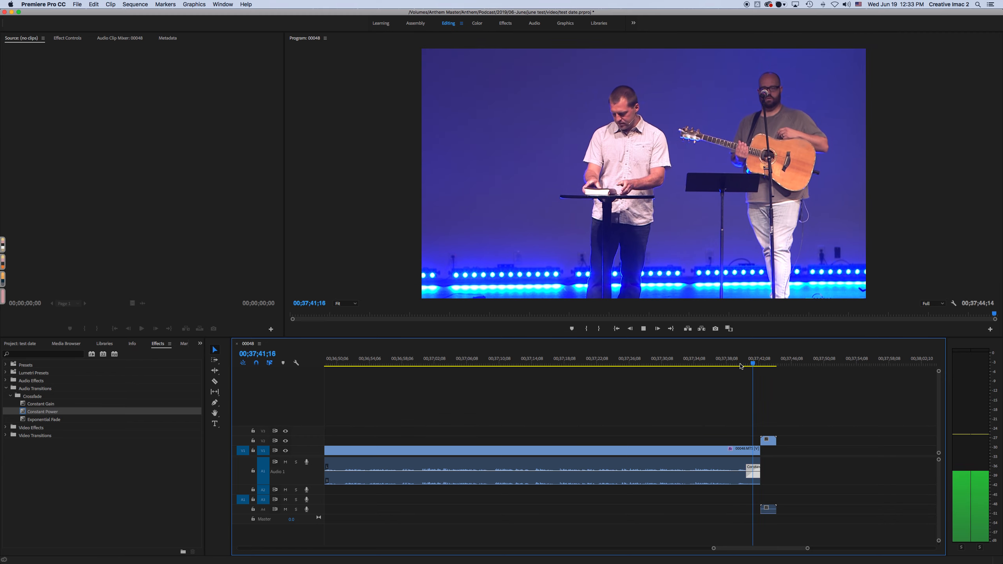
pyautogui.press('space')
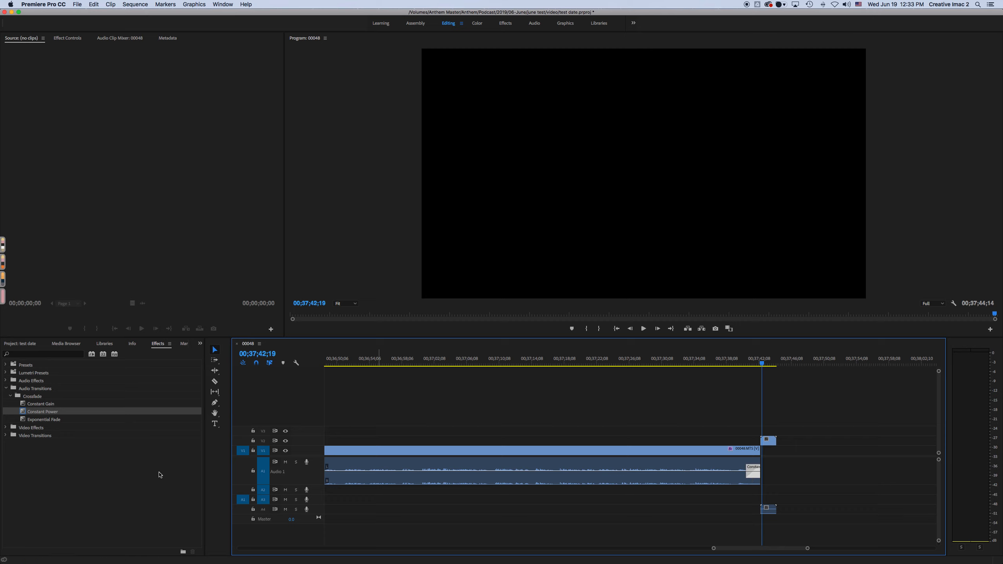
# - Apply a Dip to Black dissolve to the end of the sermon video and play the ending into the logo
pyautogui.click(6, 436)
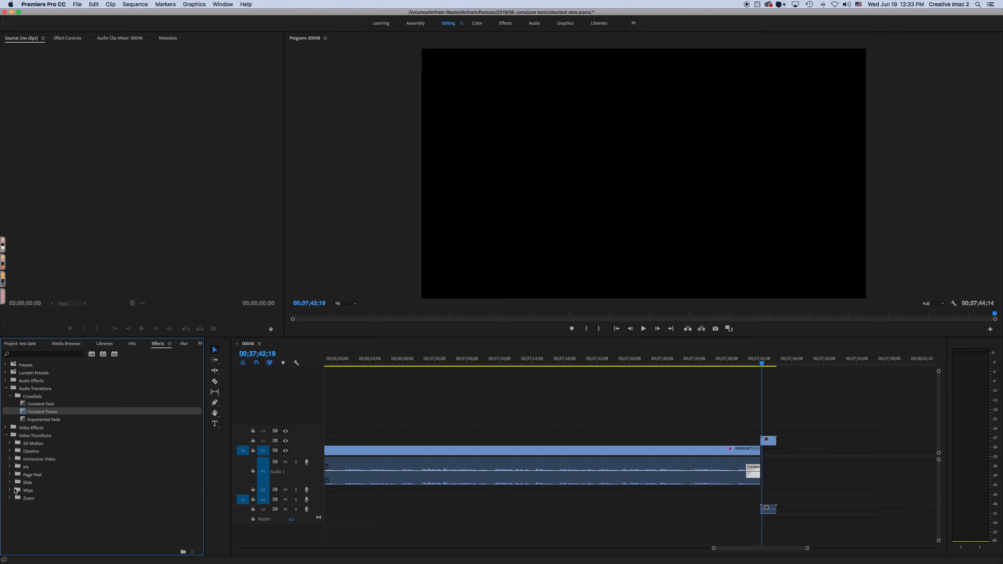
pyautogui.click(10, 451)
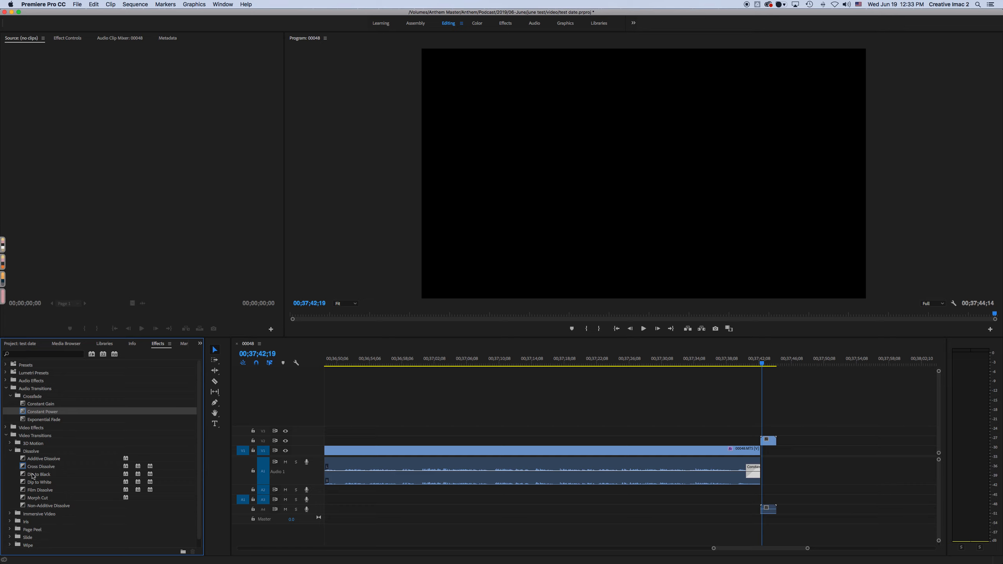
pyautogui.click(44, 476)
pyautogui.moveTo(44, 478); pyautogui.dragTo(756, 452)
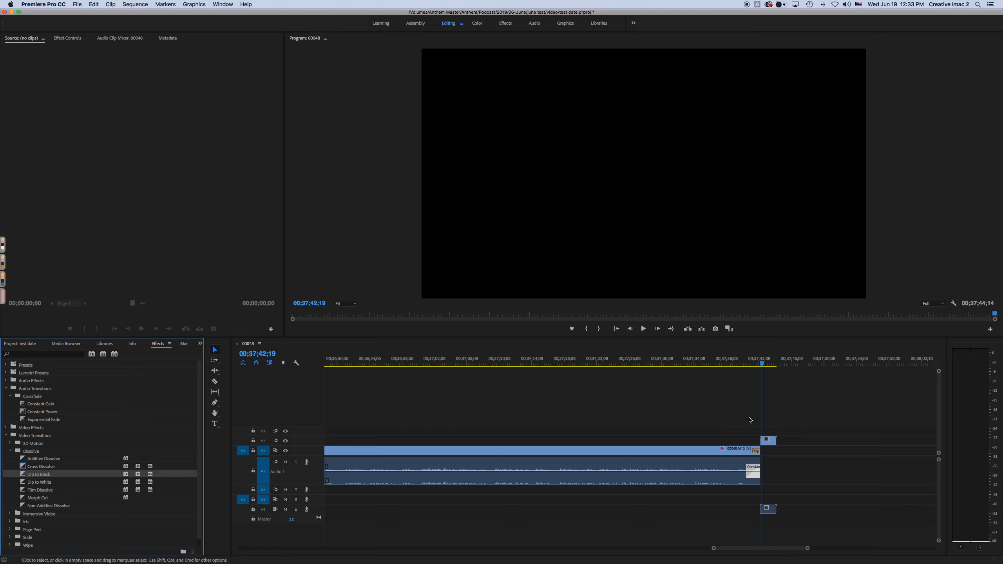
pyautogui.click(738, 364)
pyautogui.press('space')
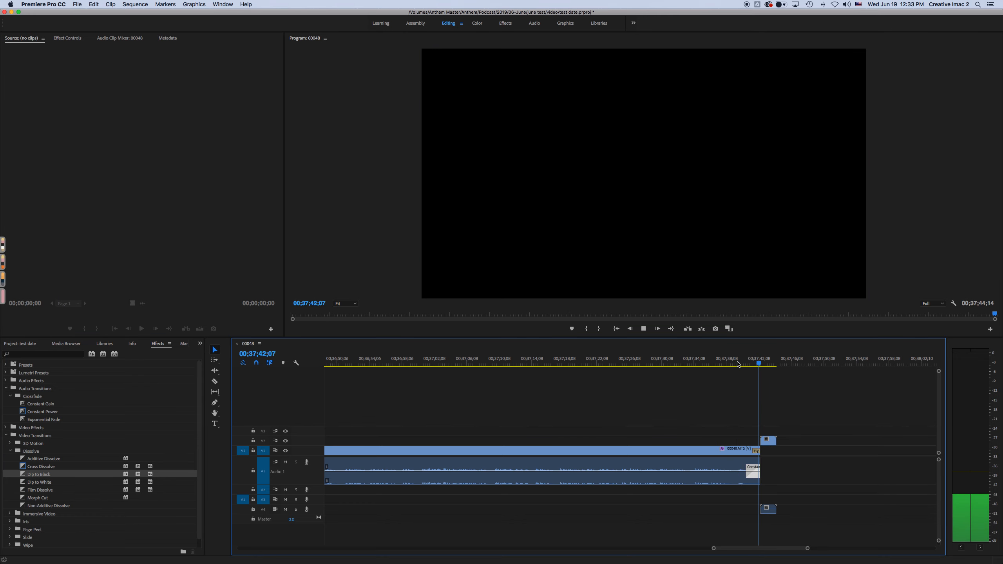
pyautogui.press('space')
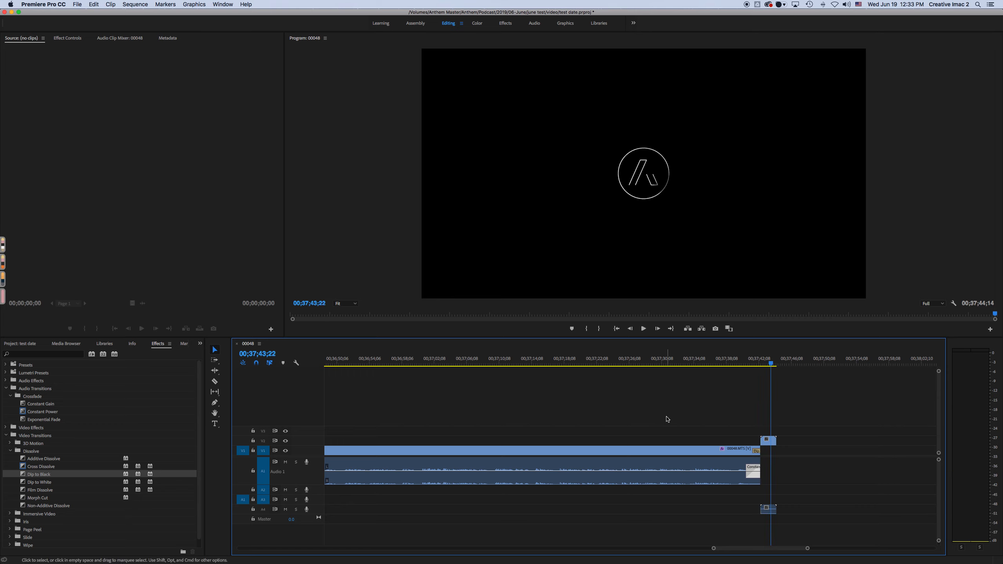
# - Select the sermon clip in the timeline and start the media export of the sequence
pyautogui.scroll(10, 628, 411)
pyautogui.scroll(3, 628, 412)
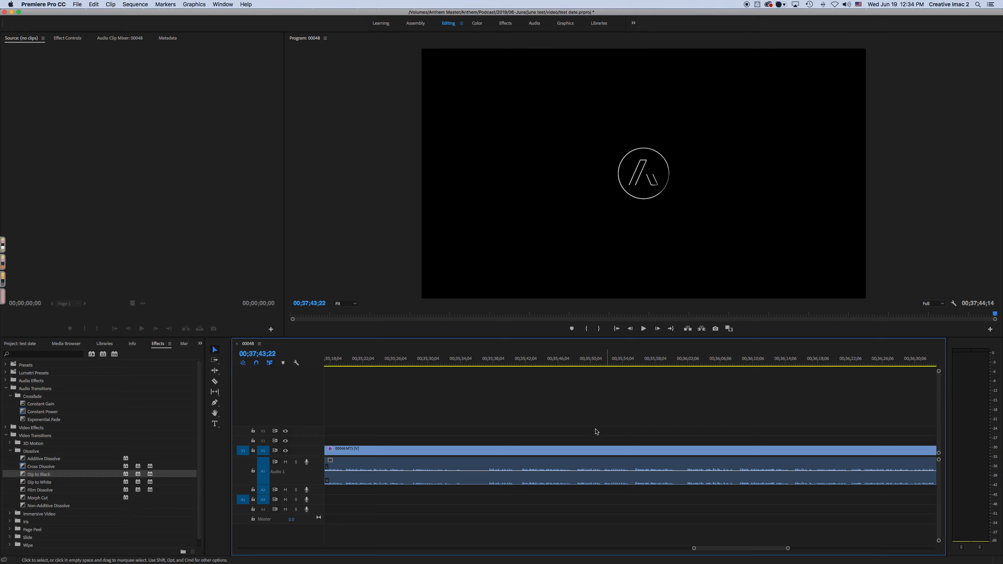
pyautogui.click(575, 453)
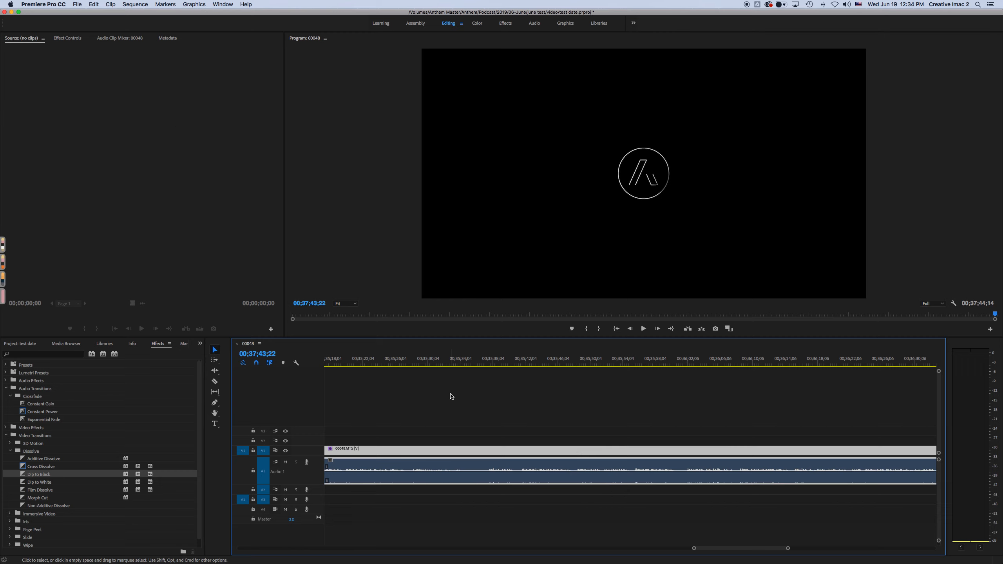
pyautogui.click(78, 4)
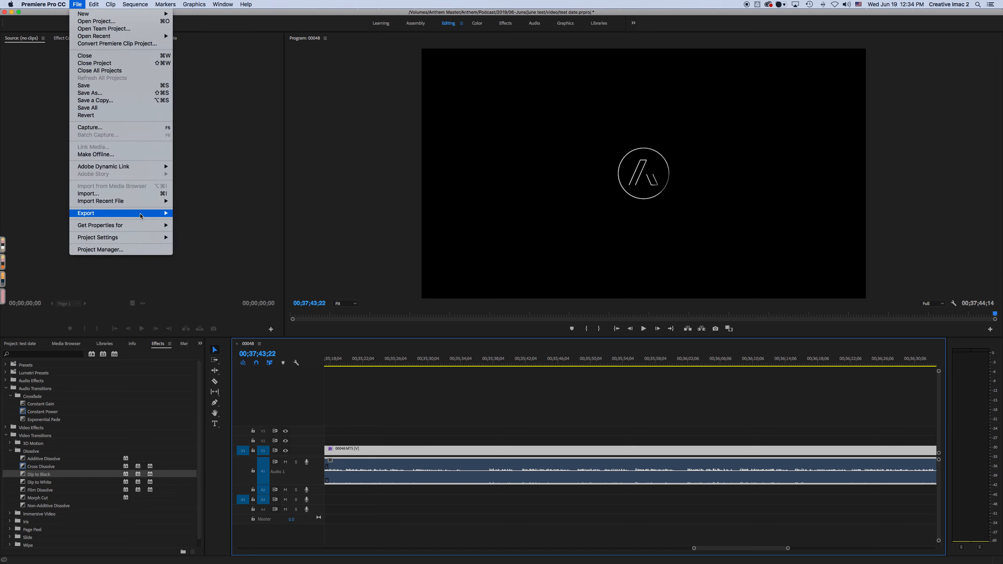
pyautogui.moveTo(150, 213)
pyautogui.click(207, 214)
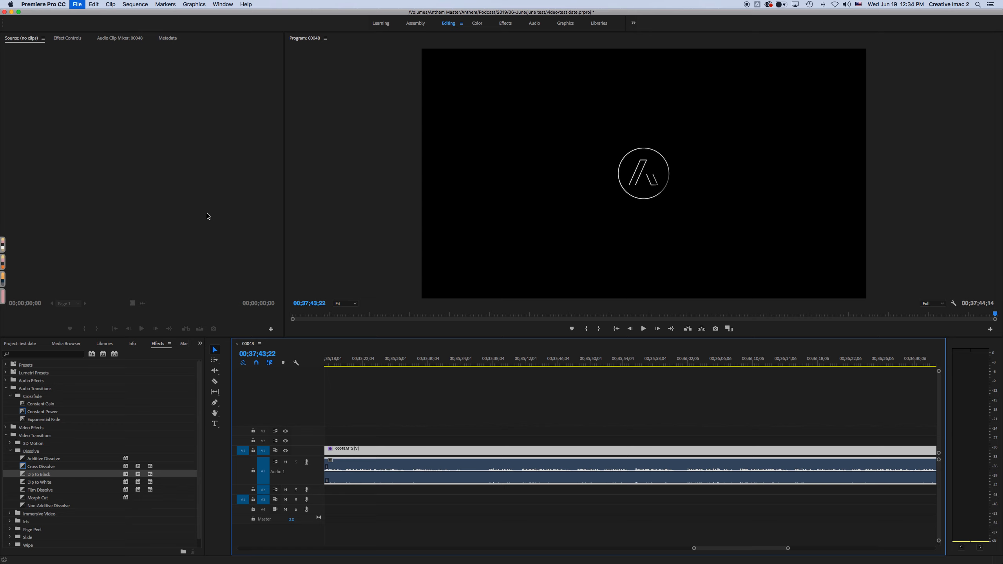